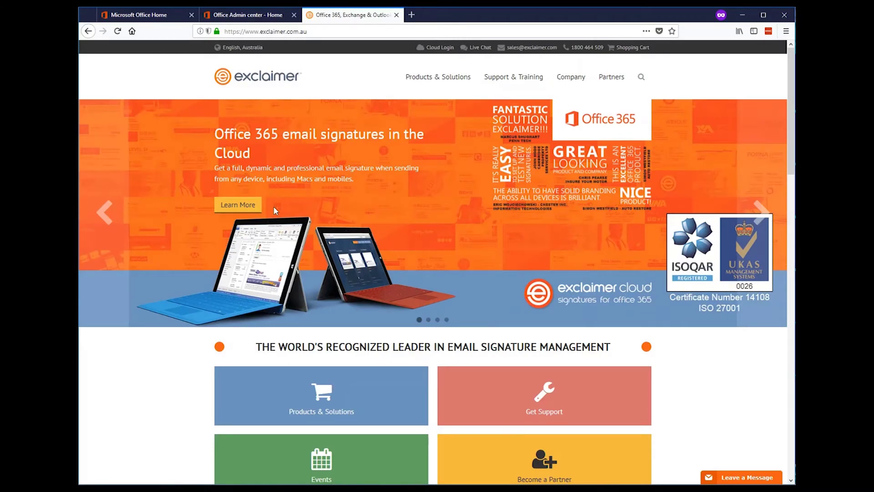
Step: Open the Office 365 email signatures page from the Learn More banner on the Exclaimer home page
left_click(248, 206)
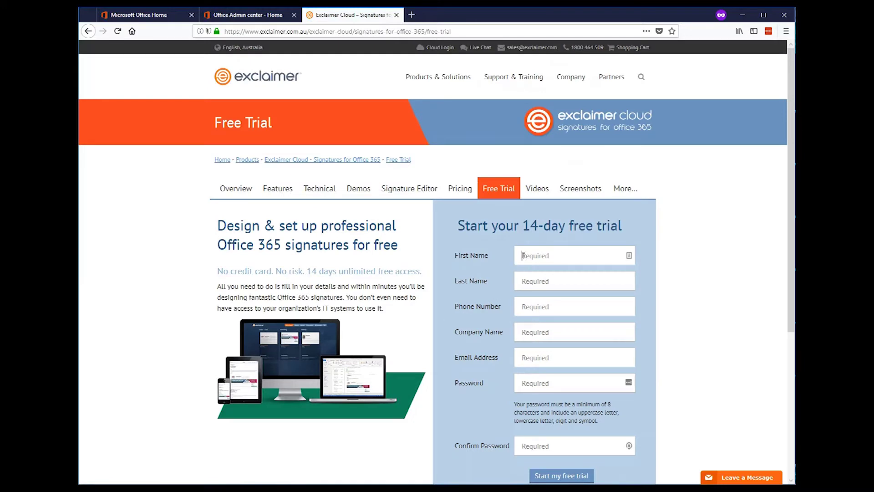
Step: Enter the account holder's first and last name, phone number and company Buzzwerd Consulting
left_click(523, 256)
type("Loryan")
key("Tab")
type("S")
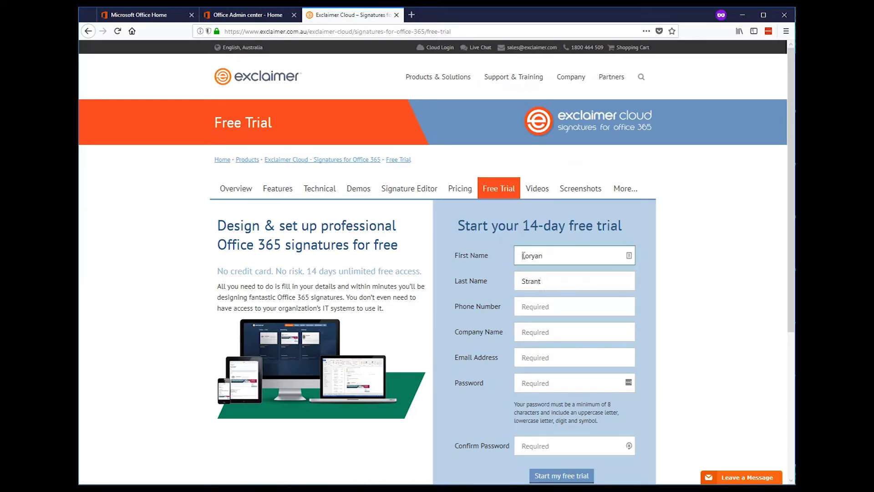
key("Tab")
type("0466983")
key("Tab")
type("B")
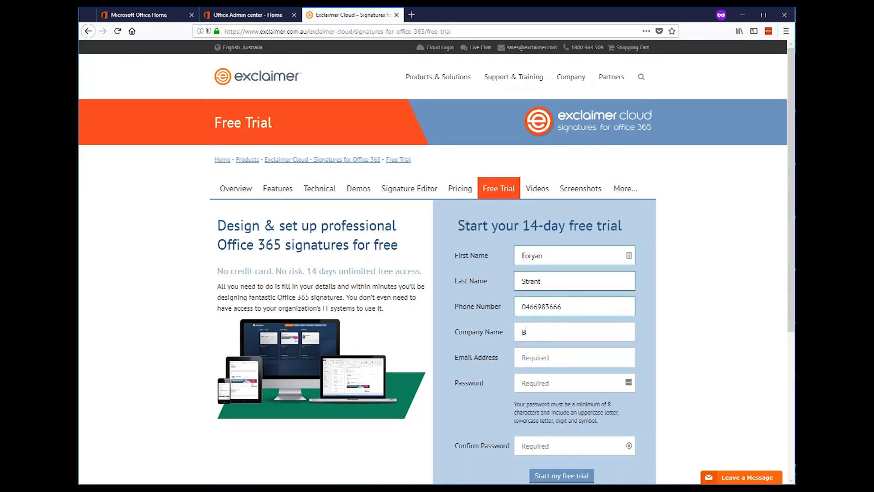
type("uzzwerd Consulting")
Step: Enter the account e-mail and password twice, then submit the 14-day trial form
key("Tab")
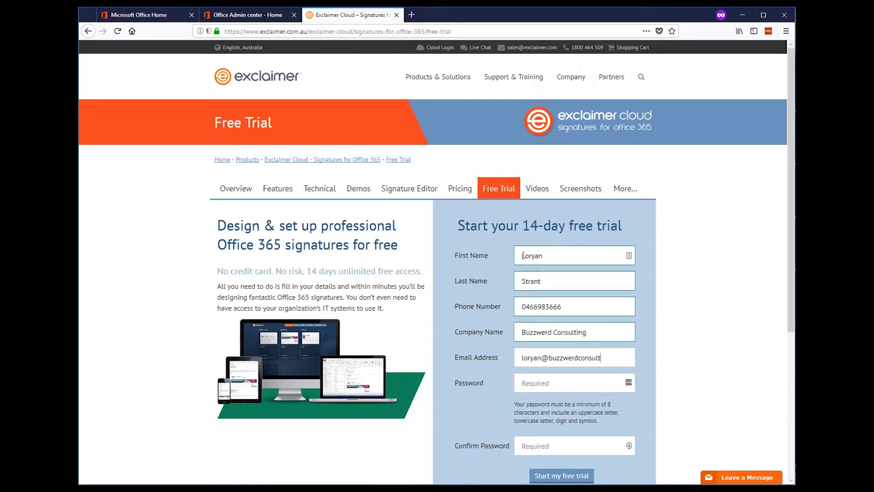
key("Tab")
key("Tab")
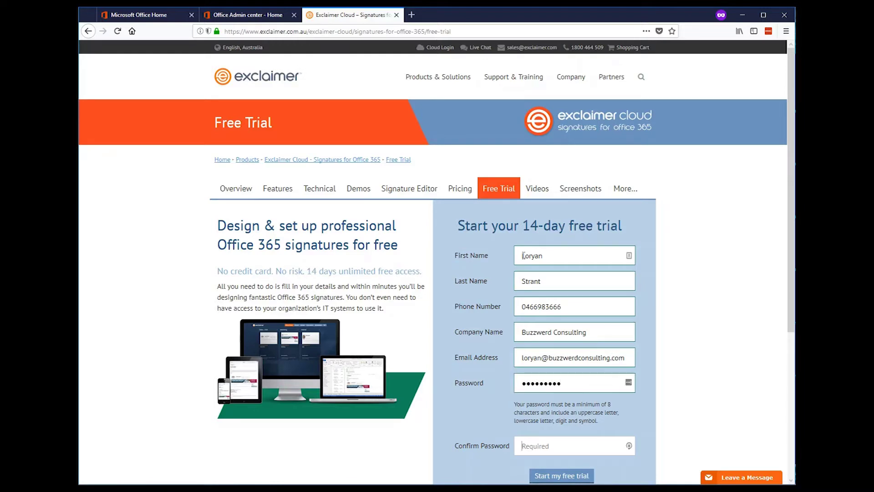
left_click(558, 476)
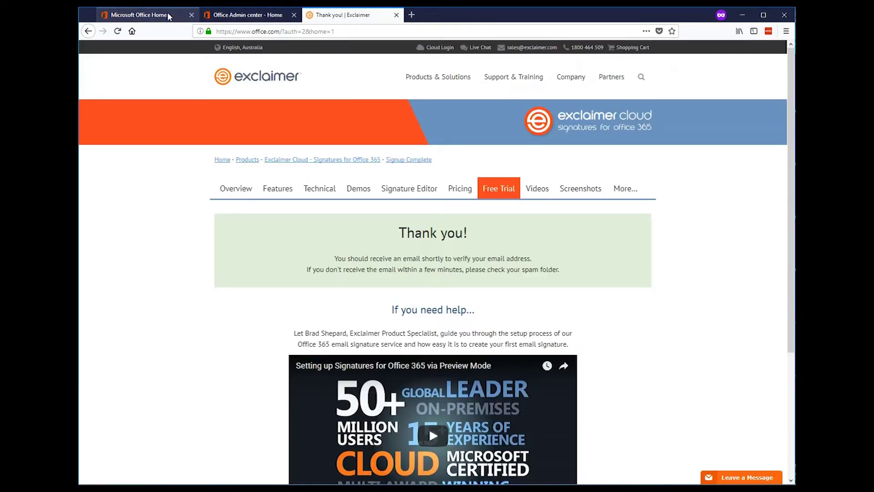
left_click(168, 15)
Step: Open Outlook and read the 'Confirm your Exclaimer Cloud email' message
left_click(209, 177)
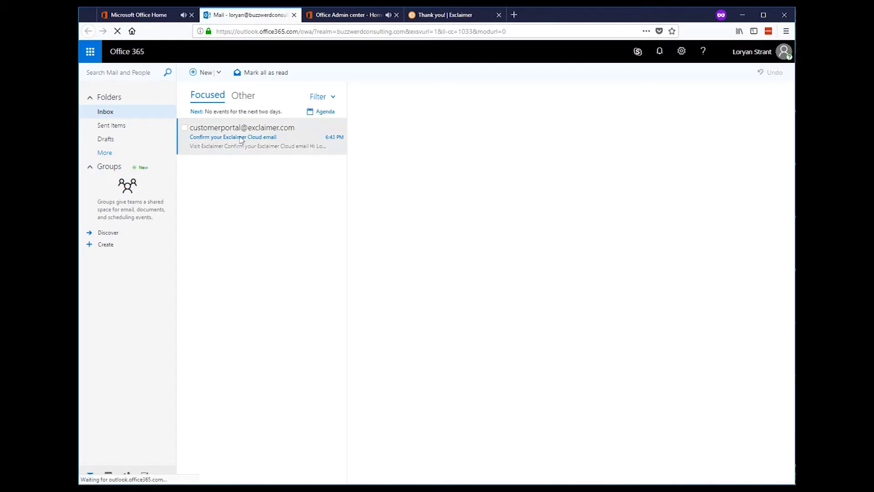
left_click(241, 139)
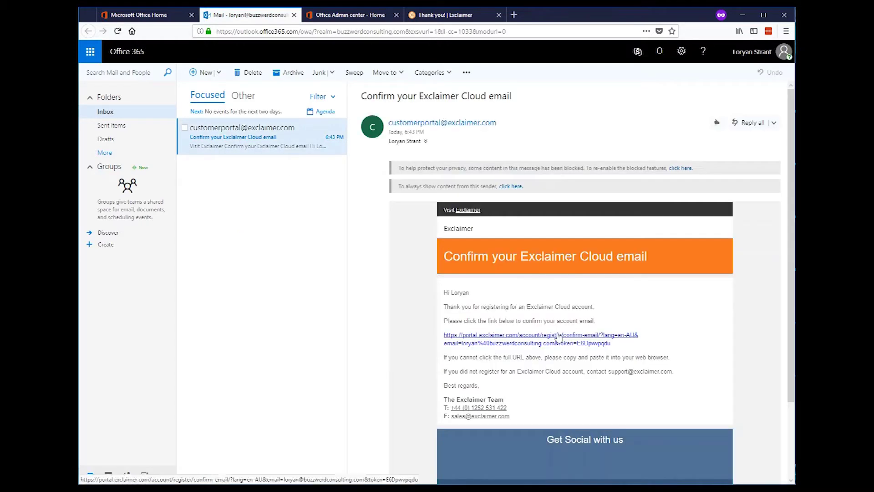
Step: Confirm the Exclaimer Cloud account and choose IT as the department
left_click(558, 339)
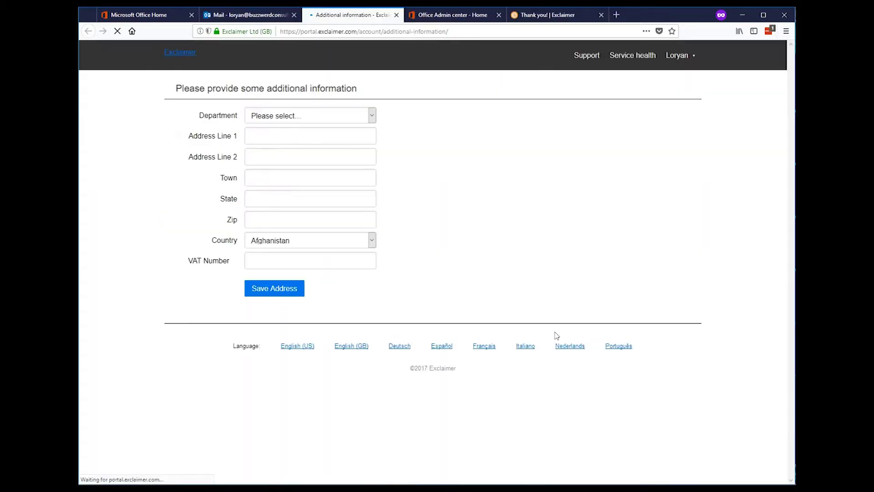
left_click(314, 115)
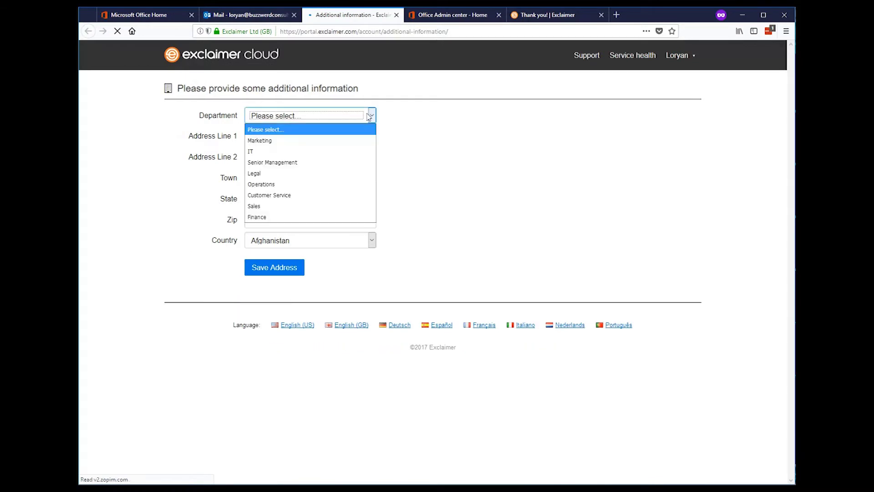
left_click(323, 151)
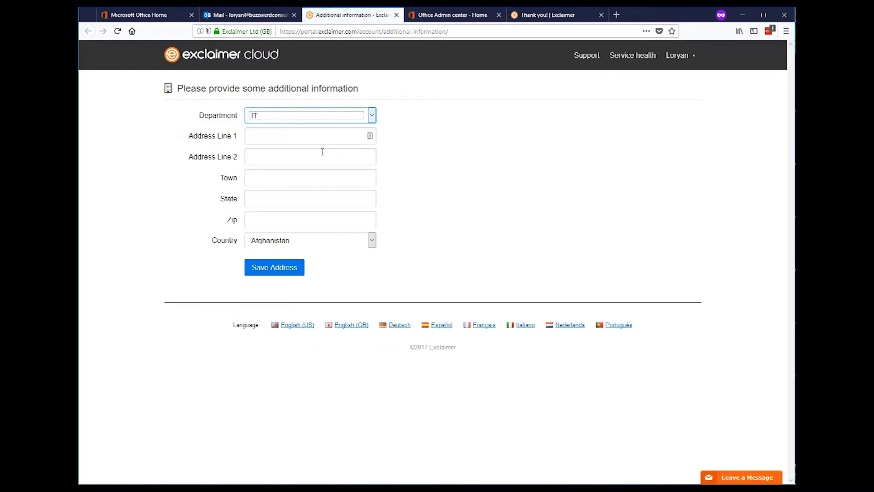
Step: Enter the business address with country Australia and save it
left_click(299, 137)
key("Tab")
key("Tab")
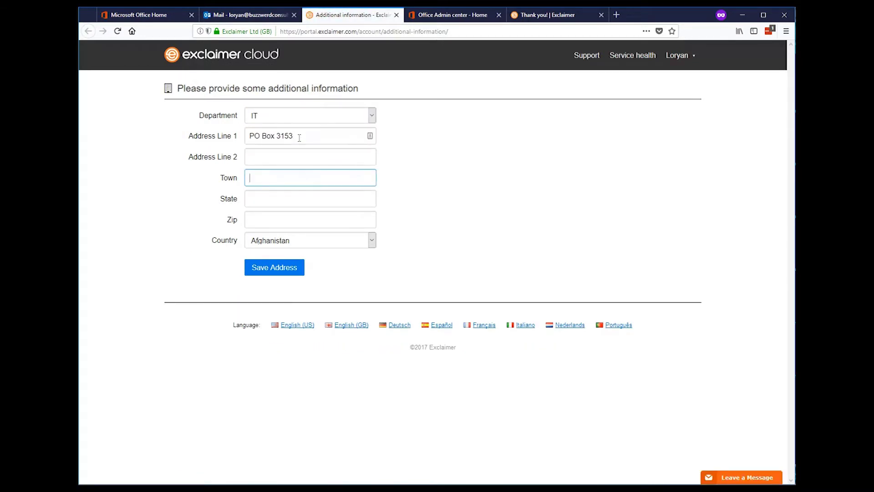
key("Tab")
key("Tab")
key("Tab")
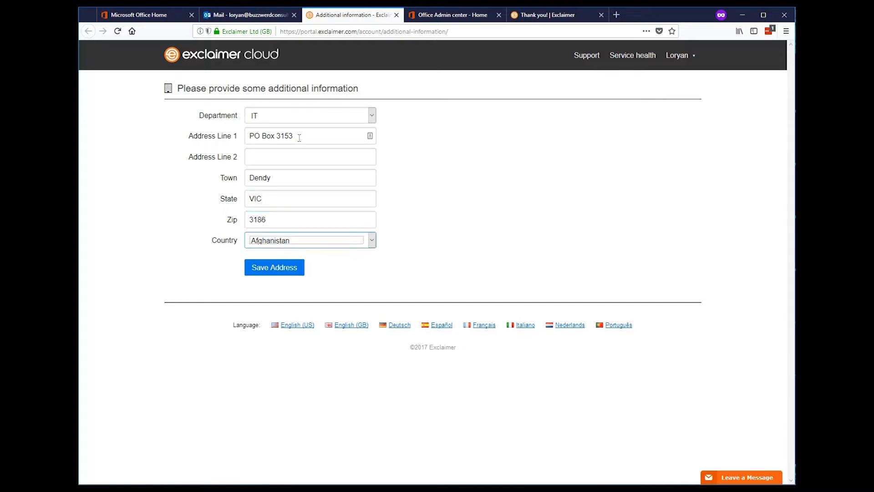
type("aus")
left_click(279, 270)
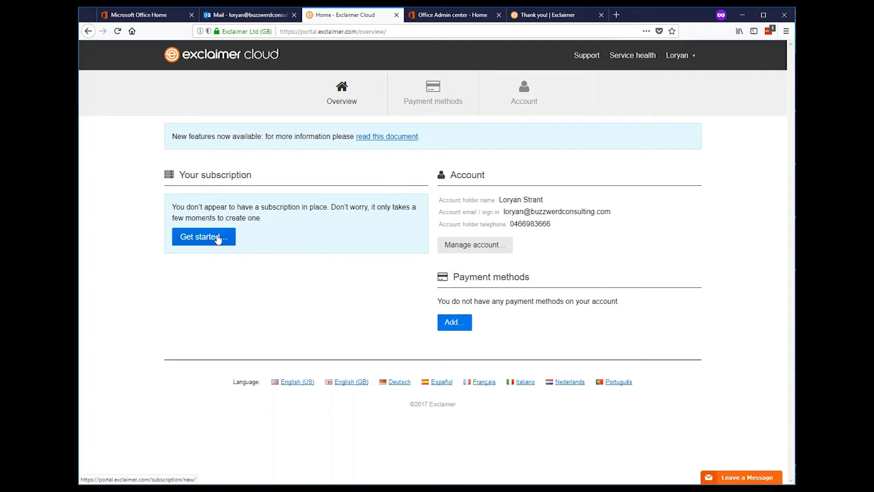
Step: Accept the trial terms and create a 50-user Signatures for Office 365 subscription
left_click(218, 240)
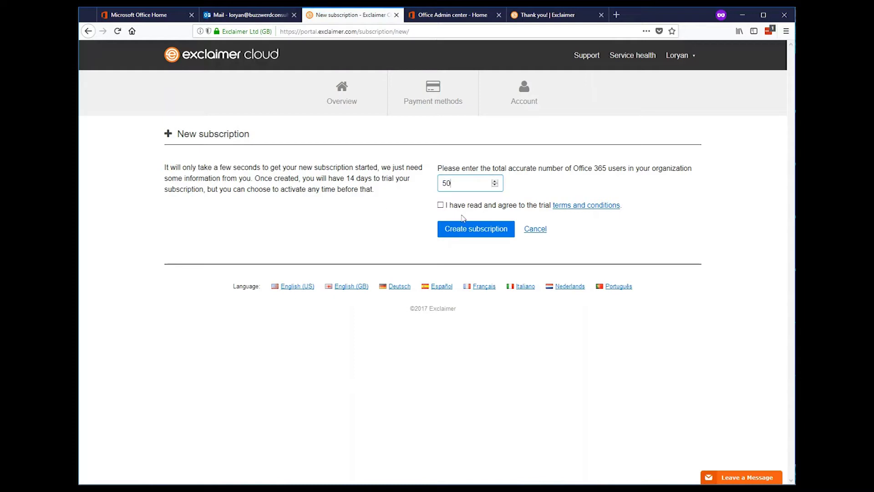
left_click(441, 205)
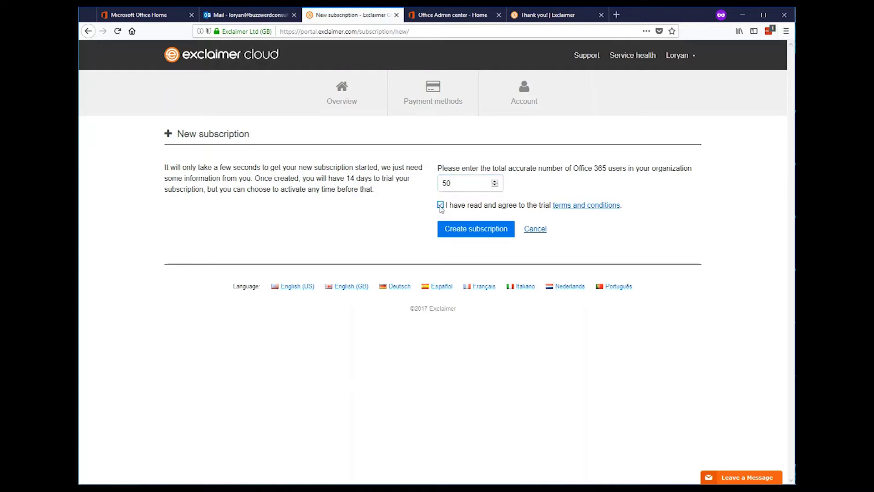
left_click(467, 233)
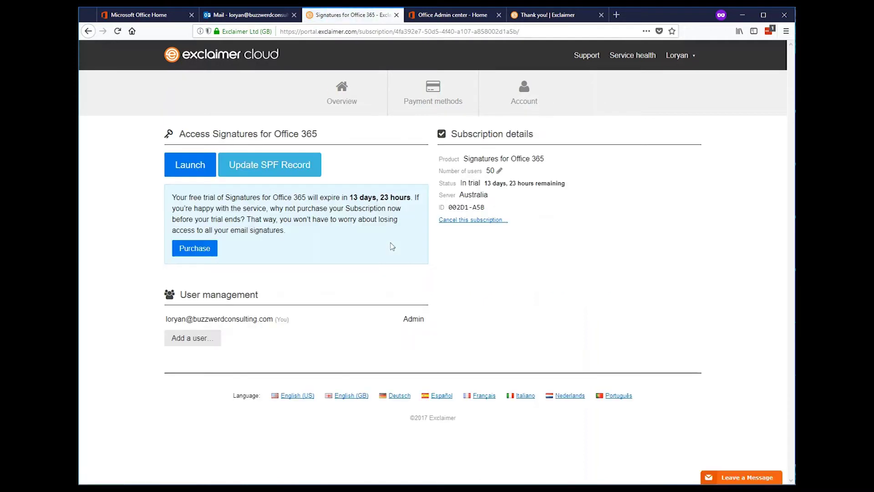
Step: Launch Signatures for Office 365 and choose the full operational service applied via Exclaimer Cloud
left_click(176, 172)
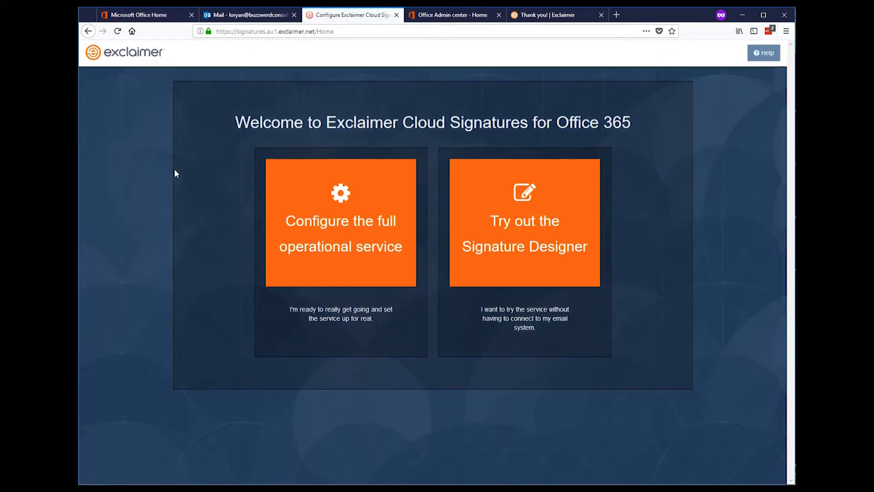
left_click(389, 273)
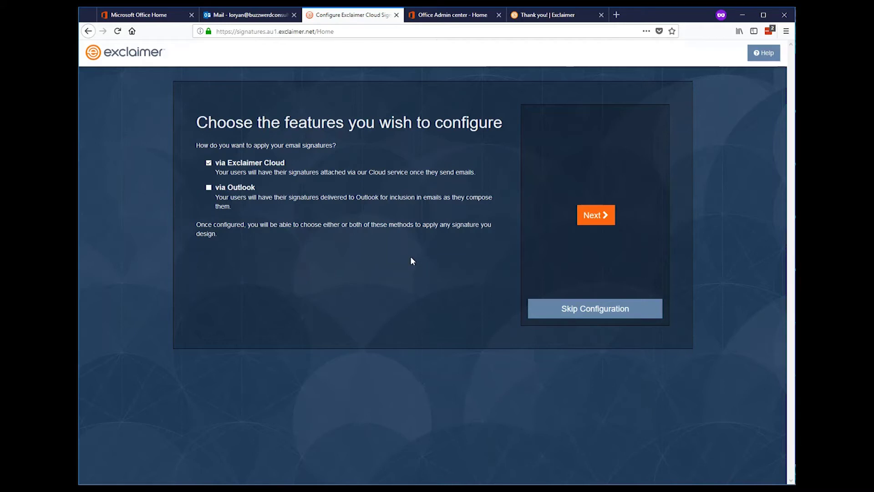
left_click(594, 216)
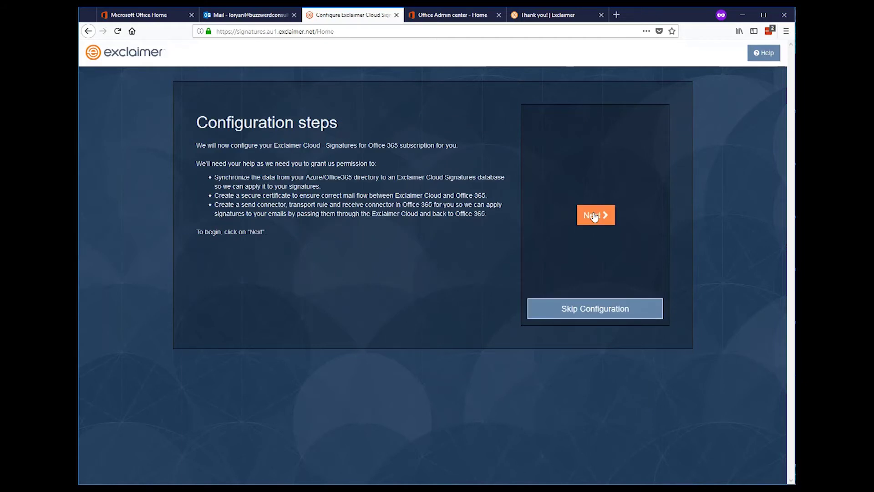
left_click(594, 216)
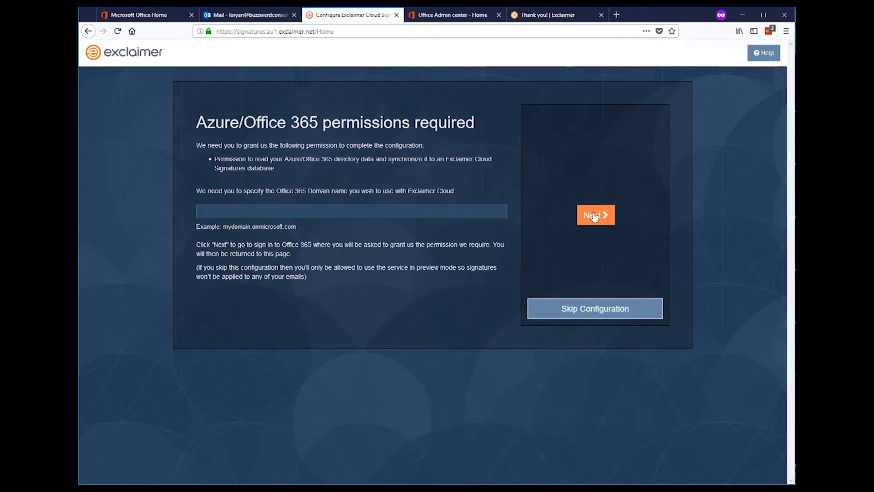
left_click(395, 215)
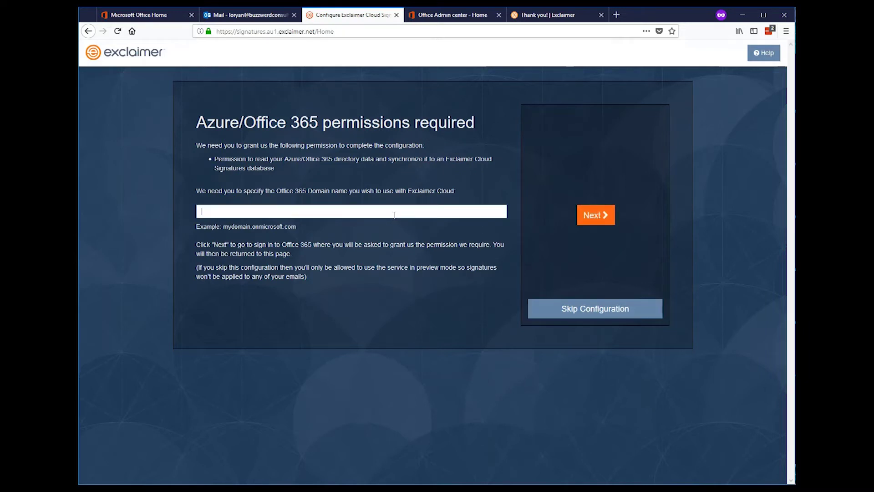
left_click(165, 15)
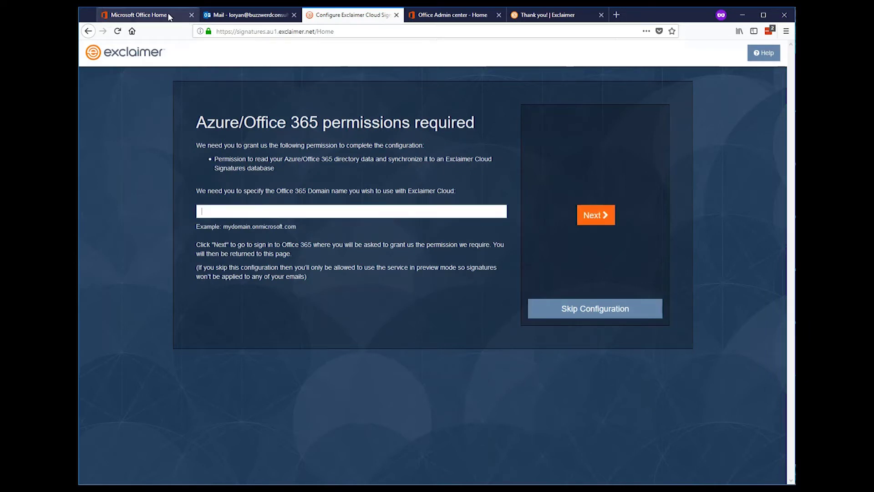
Step: Find the M365x380909.onmicrosoft.com domain under Setup > Domains and copy its name
left_click(441, 15)
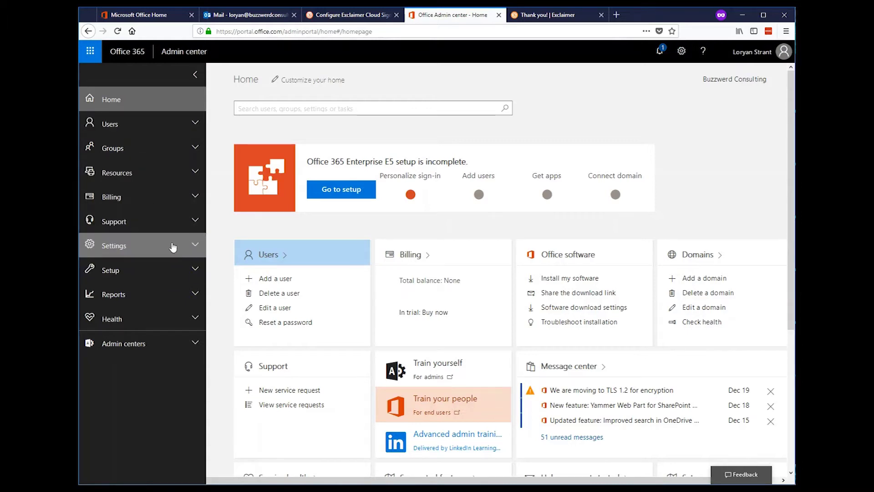
left_click(182, 270)
left_click(146, 312)
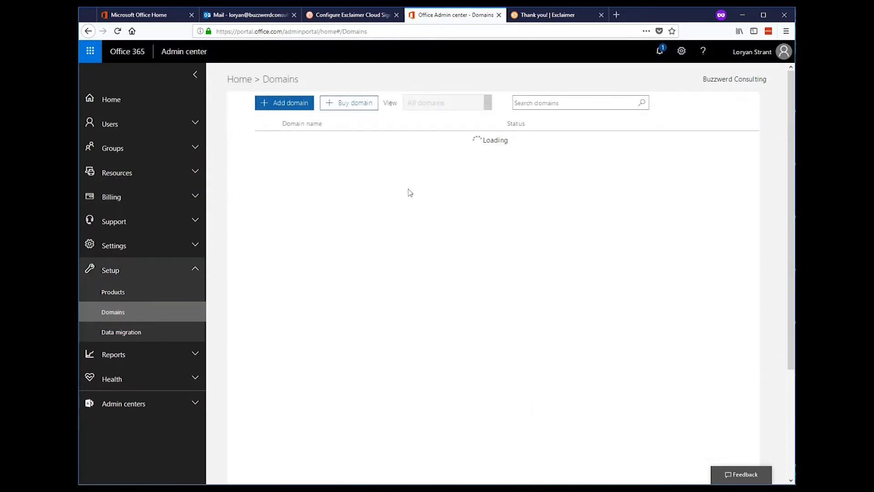
left_click(283, 165)
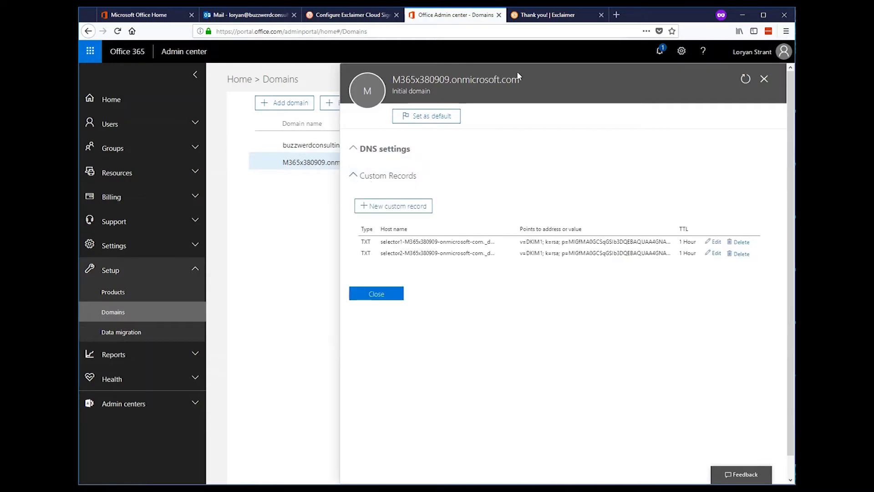
left_click_drag(519, 80, 400, 80)
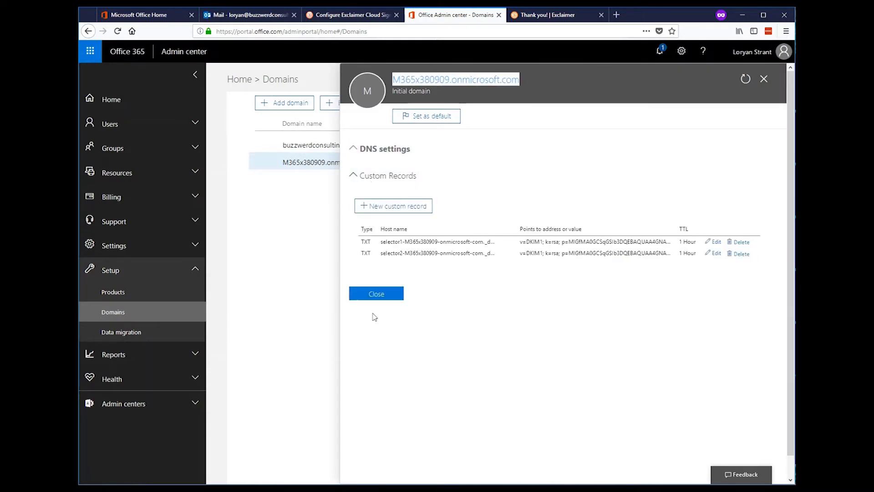
left_click(377, 293)
Step: Paste M365x380909.onmicrosoft.com as the domain and accept directory permissions with the admin account
left_click(348, 19)
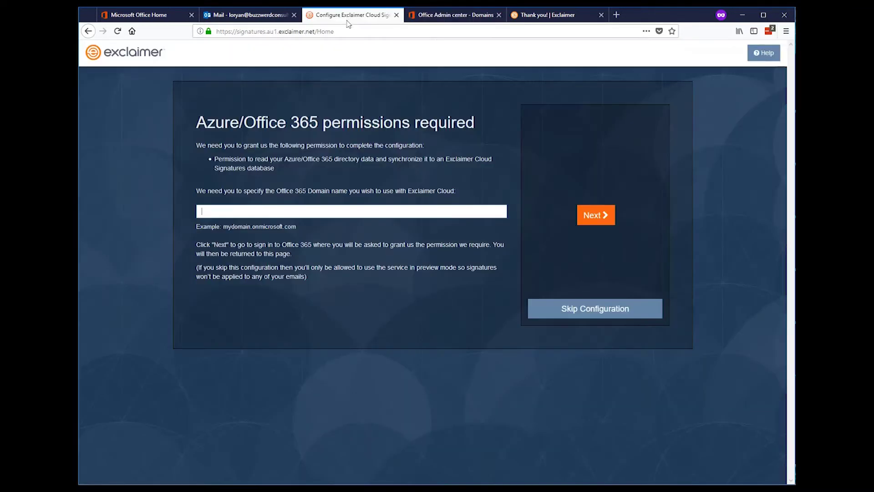
left_click(362, 210)
type("M365x380909.onmicrosoft.com")
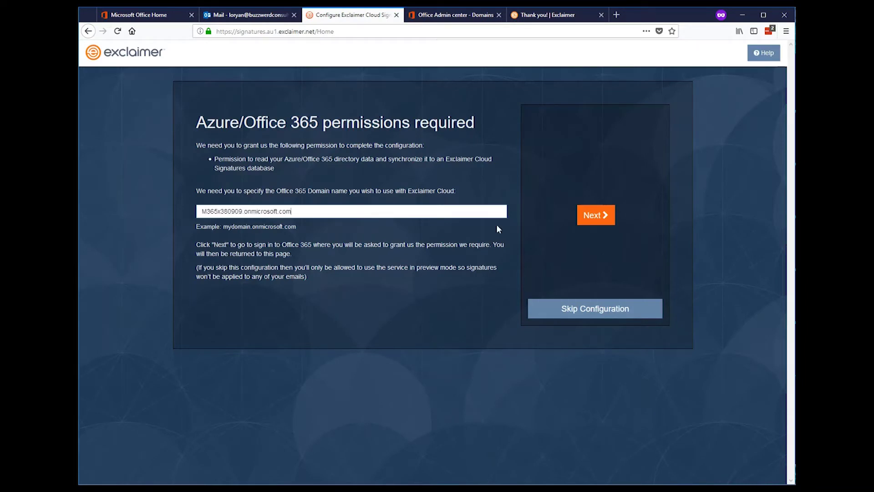
left_click(590, 219)
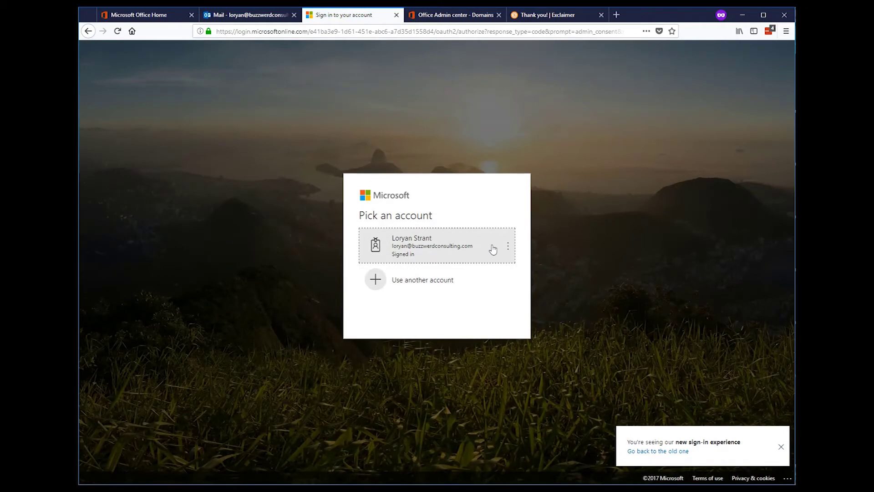
left_click(493, 249)
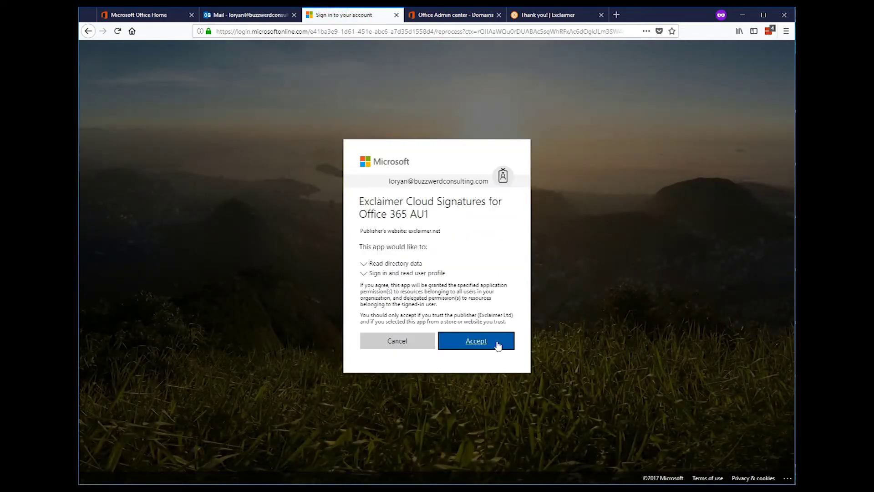
left_click(498, 345)
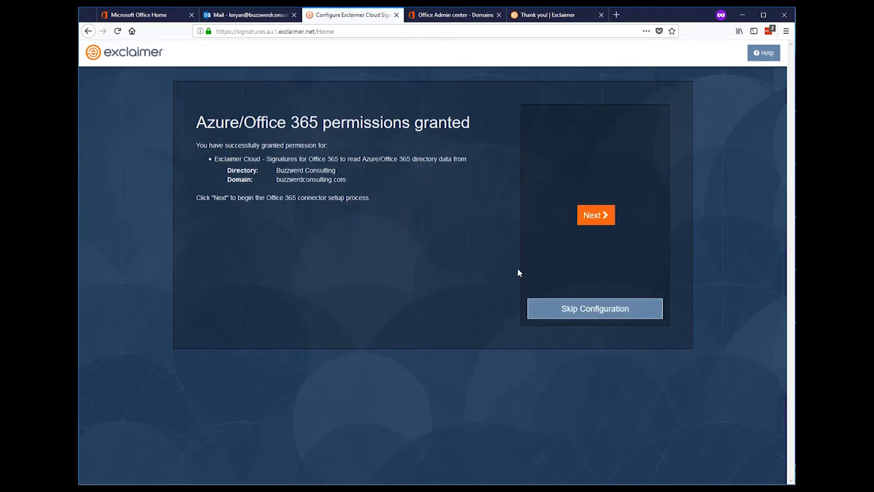
Step: Provide the Office 365 administrator user name and password for connector setup
left_click(603, 221)
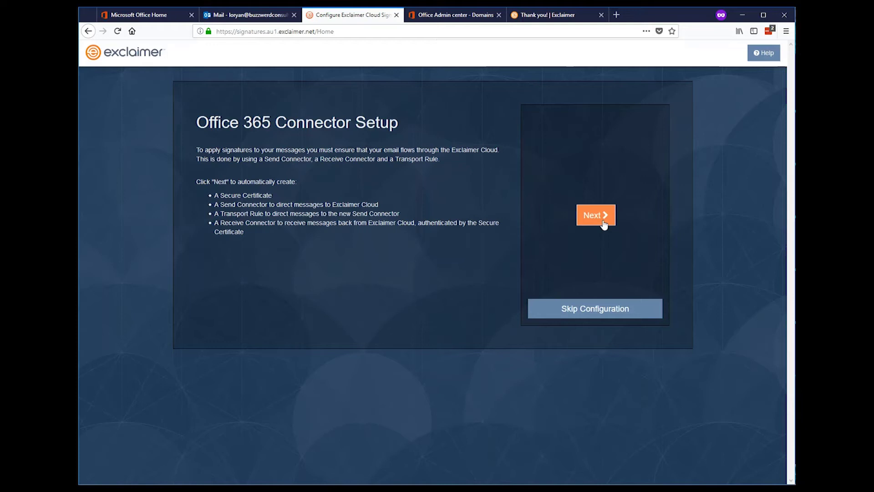
left_click(604, 223)
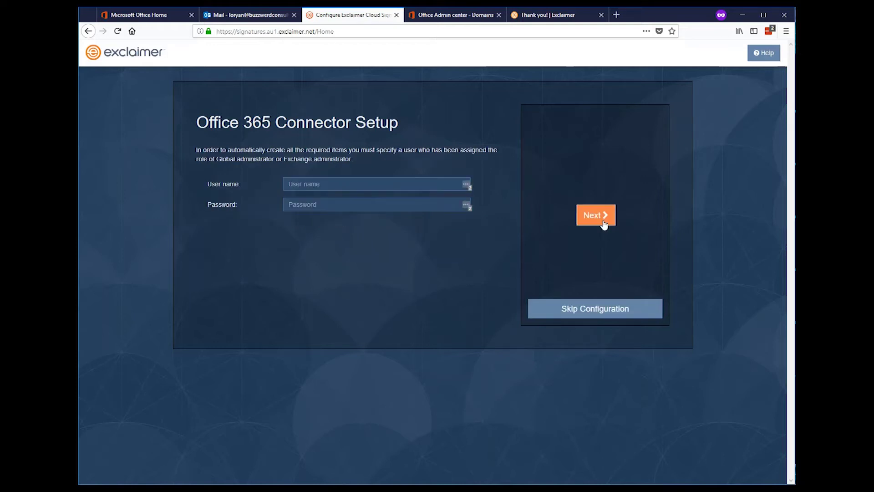
left_click(423, 186)
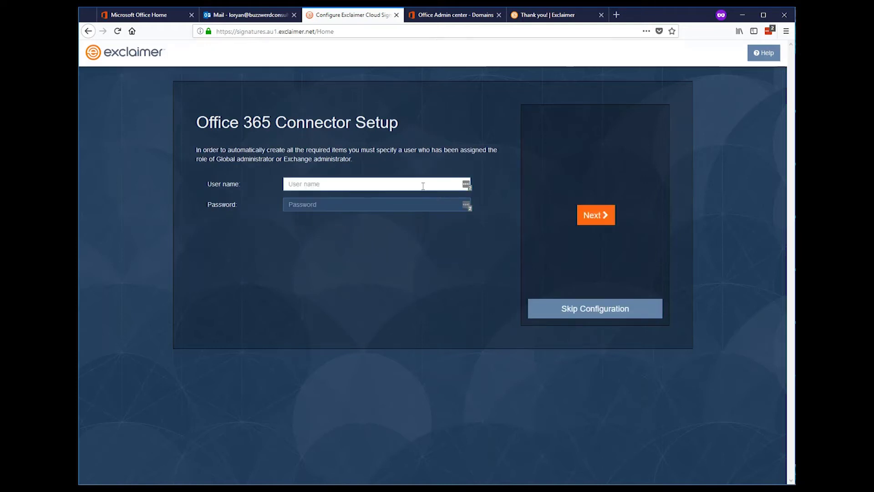
key("Tab")
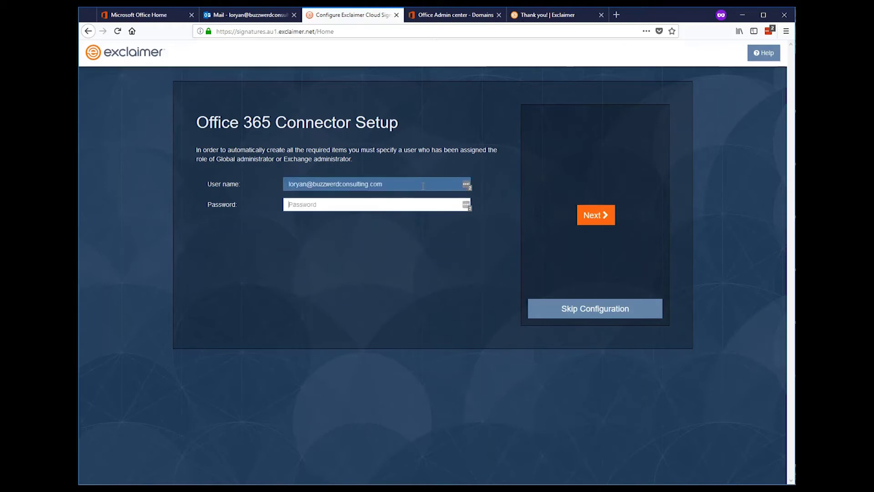
type("•••••••••")
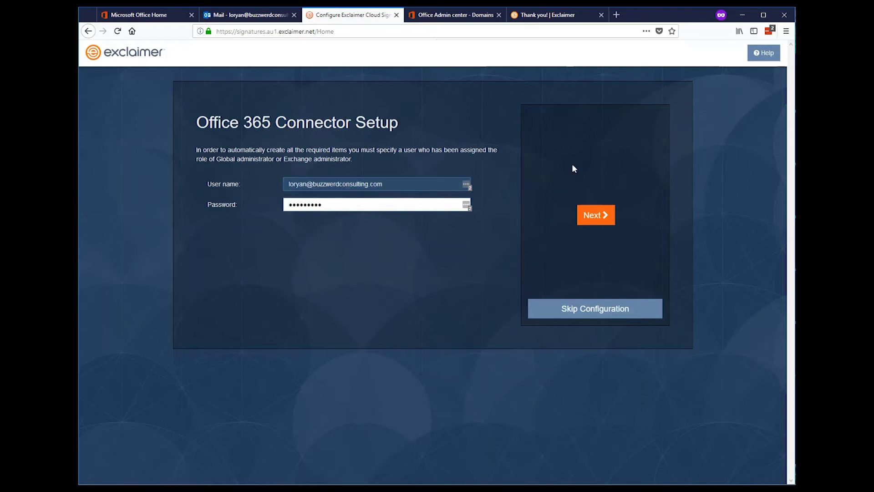
left_click(590, 215)
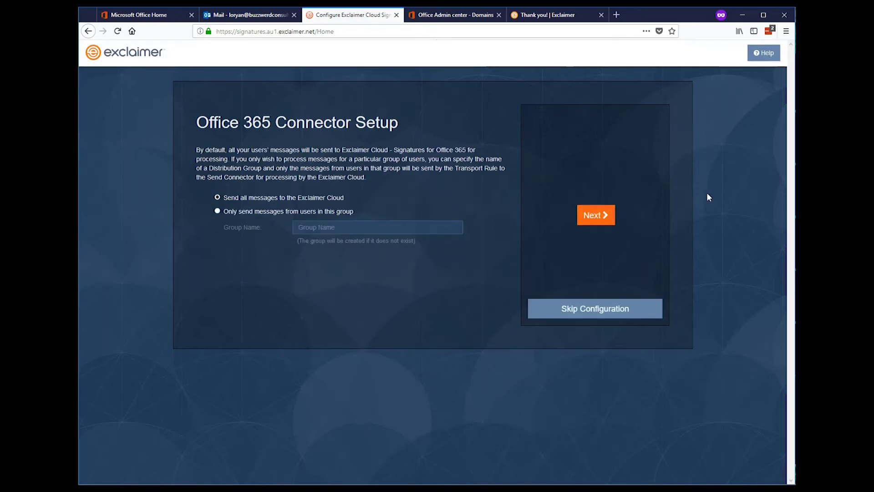
Step: Restrict processing to the Exclaimer Users group and create the certificate, connectors and transport rule
left_click(218, 211)
left_click(321, 227)
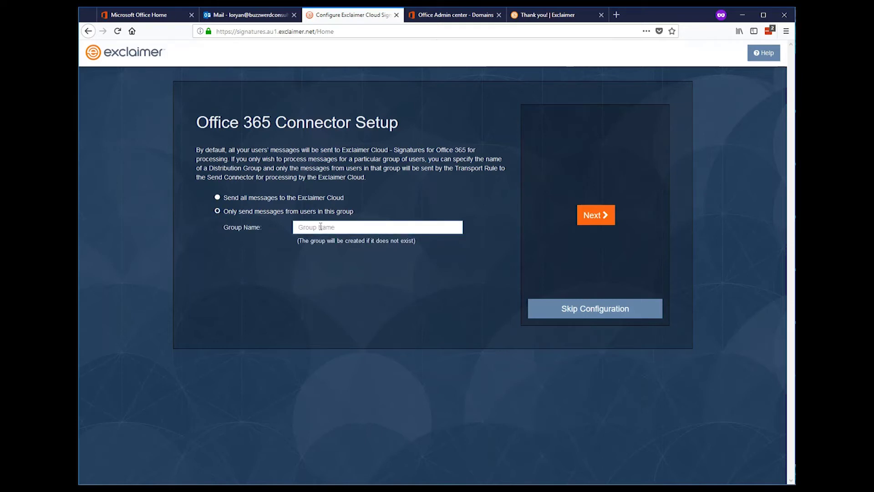
type("Exclaimer Users")
left_click(586, 216)
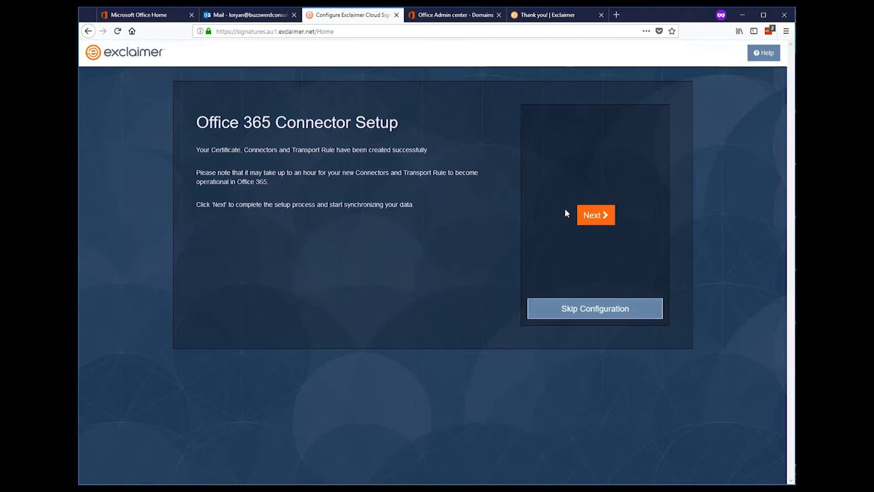
left_click(587, 215)
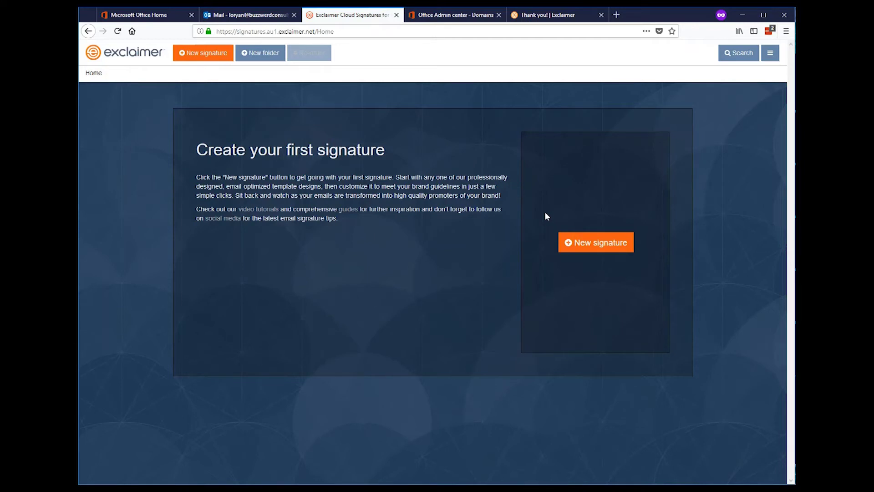
left_click(618, 249)
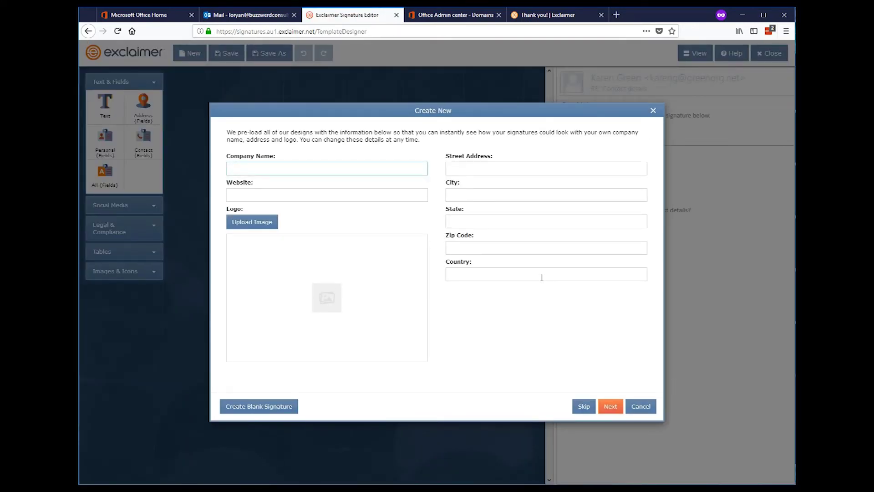
type("Buzzwerd Consulting")
key("Tab")
type("http://www.buzzwerdconsulting.com")
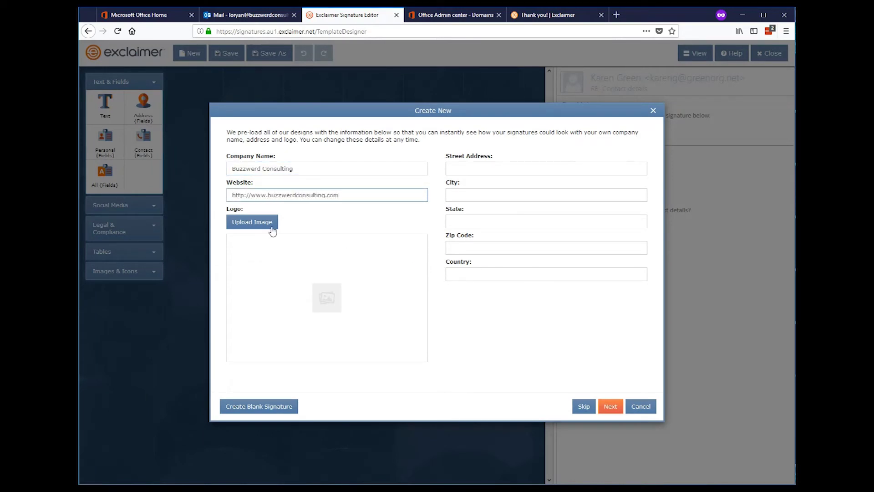
left_click(251, 222)
double_click(218, 157)
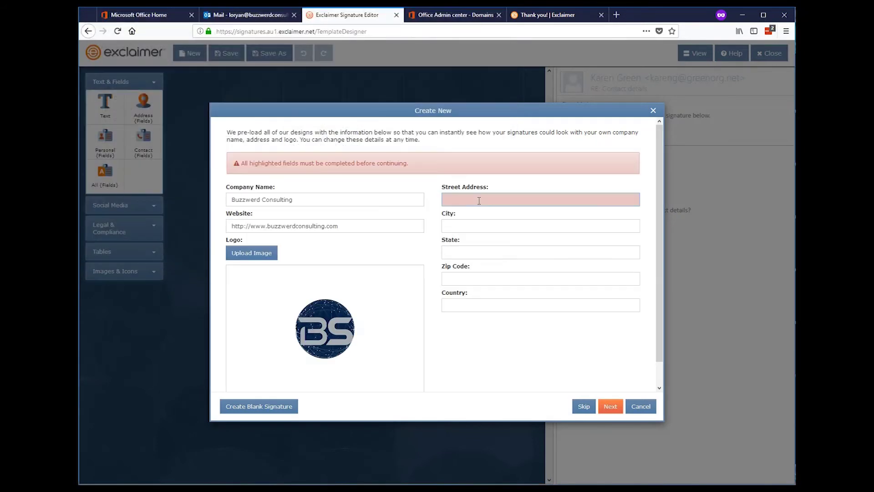
Step: Fill in the company's street address, city, state, zip code and country, then continue
left_click(480, 200)
type("1 Blockchain Way")
key("Tab")
type("Botville")
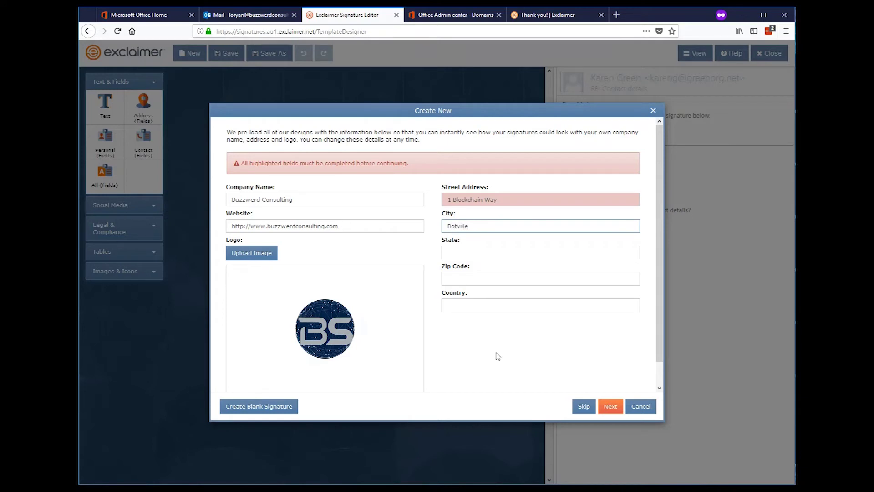
key("Tab")
type("AI")
key("Tab")
type("00000")
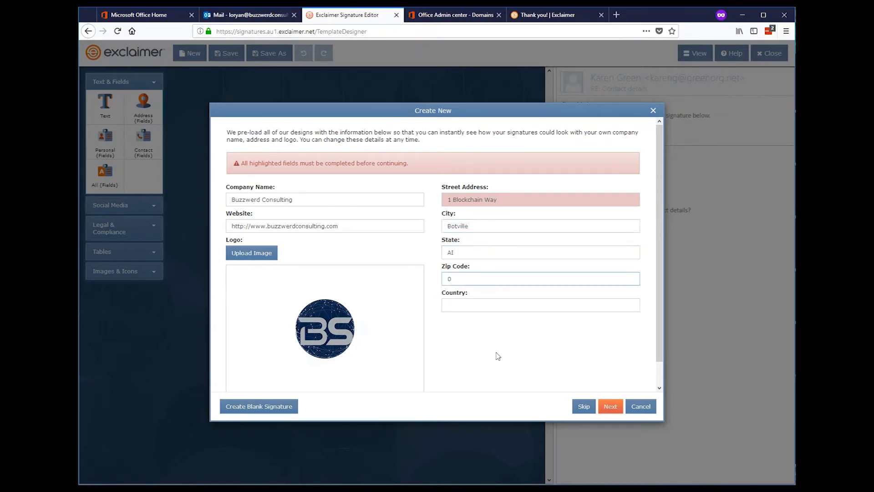
key("Tab")
type("Futu")
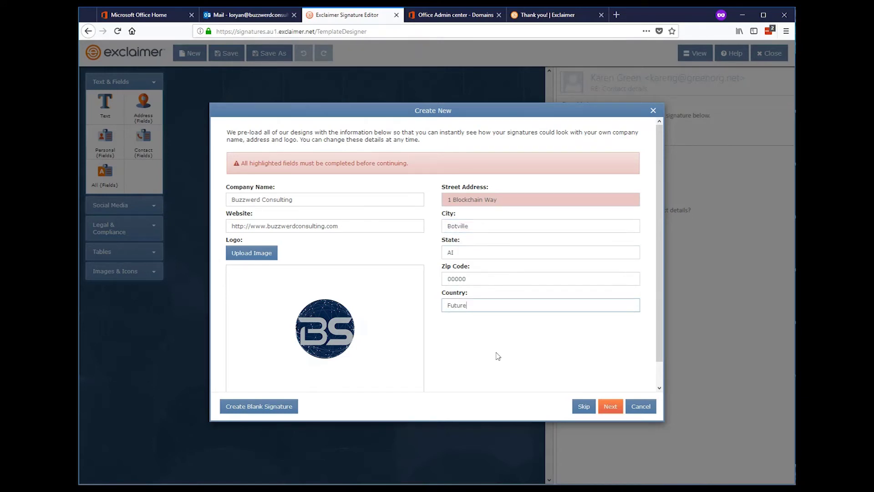
left_click(607, 407)
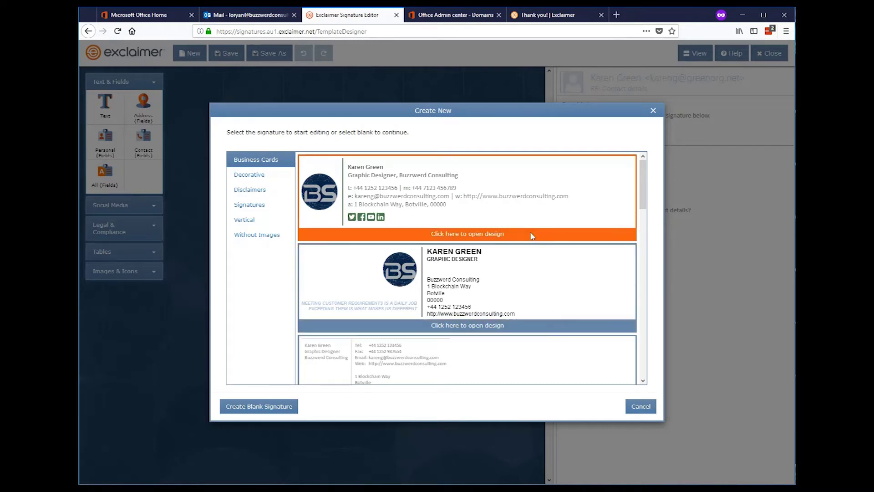
Step: Pick a design from the Signatures template category and open it in the editor
scroll(533, 236, "down", 5)
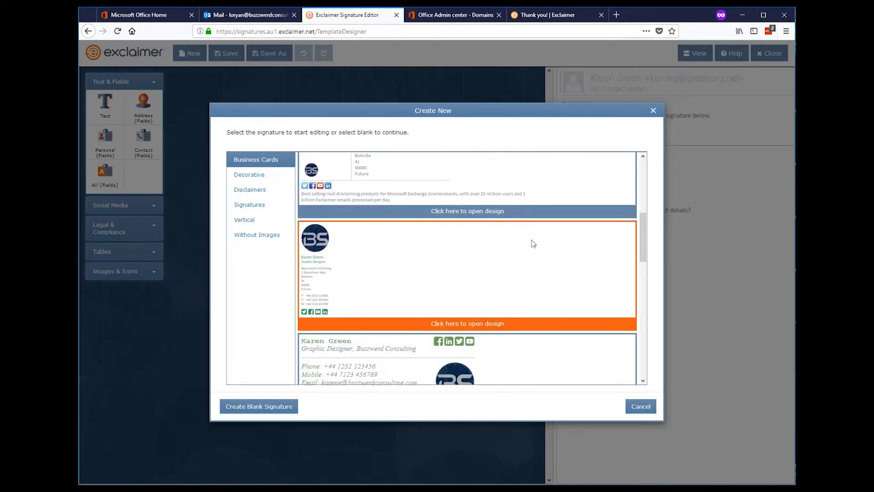
scroll(534, 246, "down", 7)
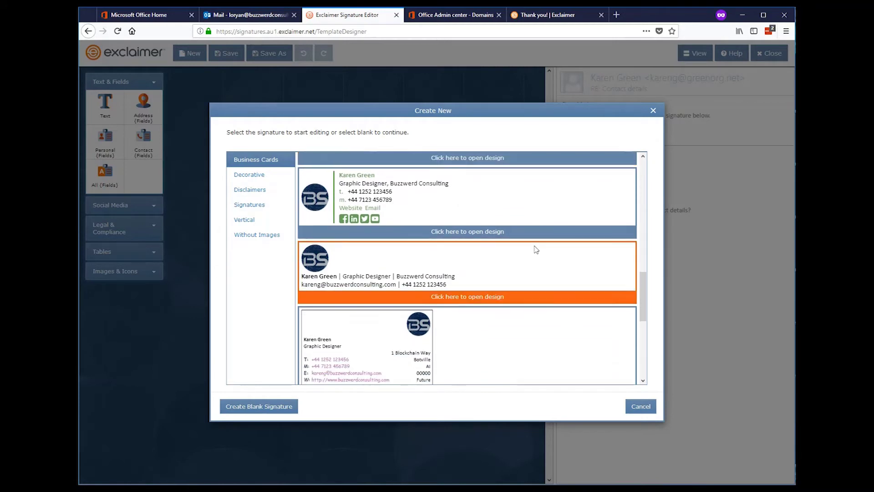
scroll(534, 249, "down", 1)
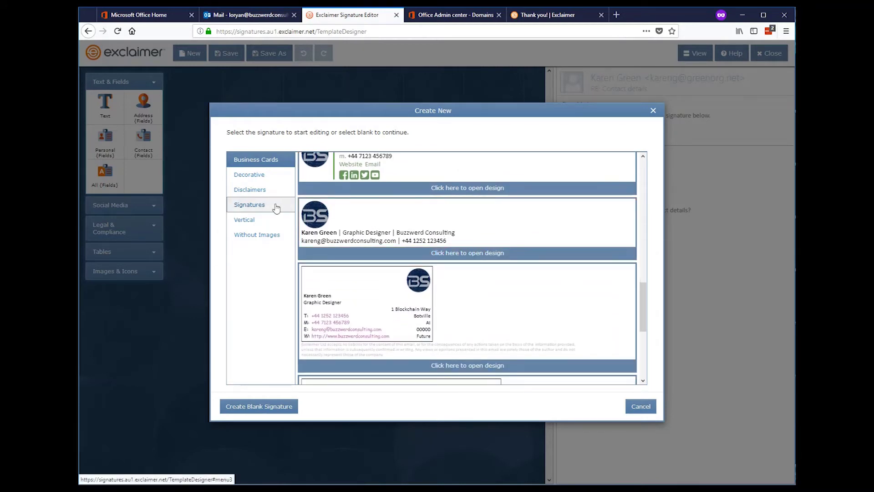
left_click(276, 206)
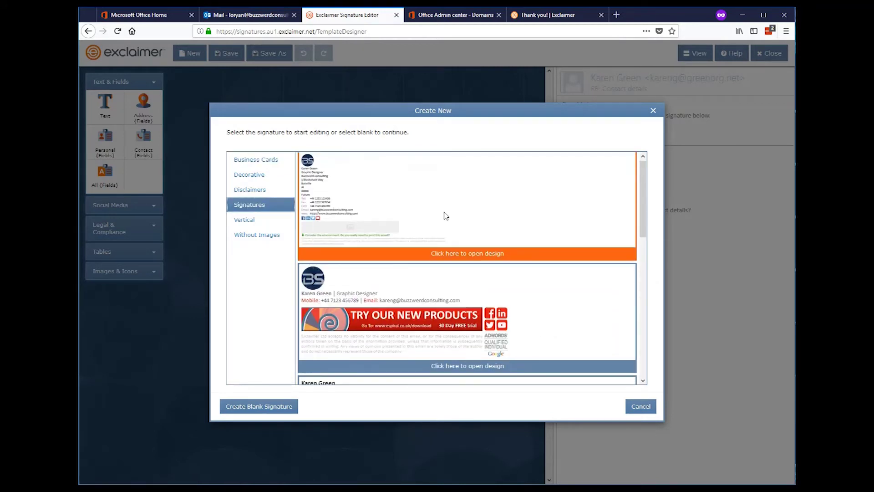
scroll(446, 215, "down", 5)
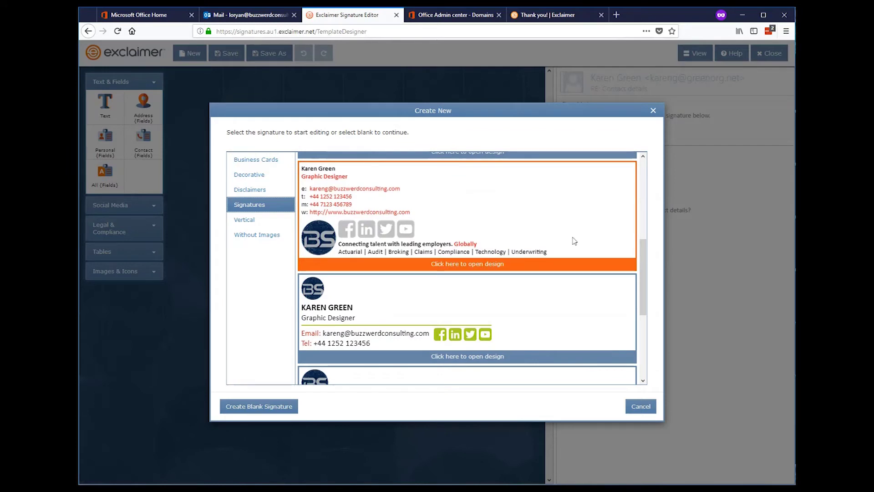
scroll(573, 240, "down", 4)
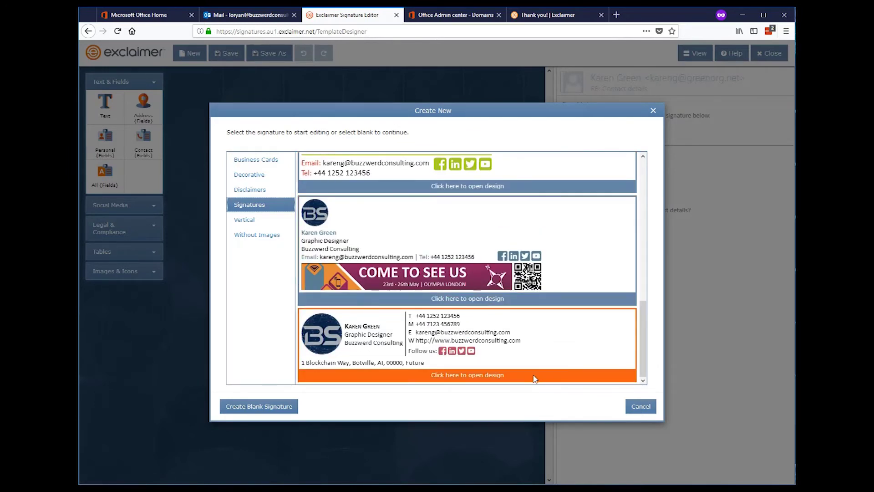
left_click(496, 375)
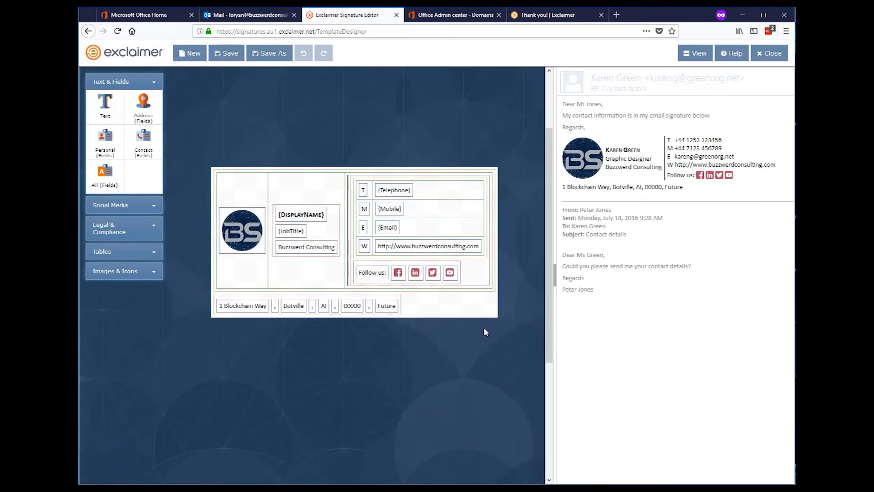
Step: Select the address row group at the bottom of the signature and delete it
left_click(422, 312)
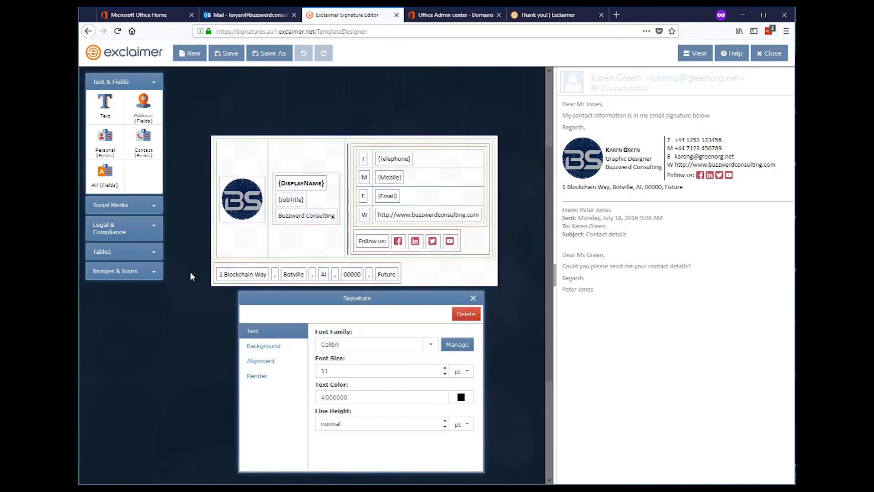
left_click(219, 267)
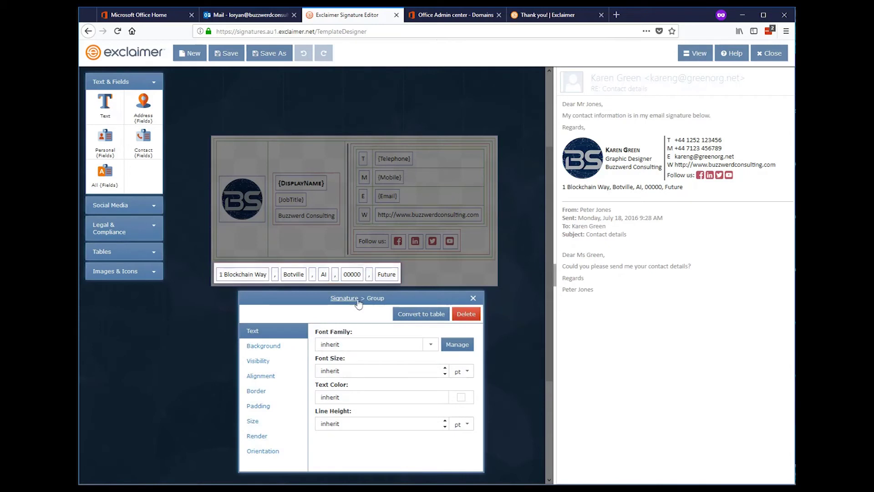
left_click(466, 314)
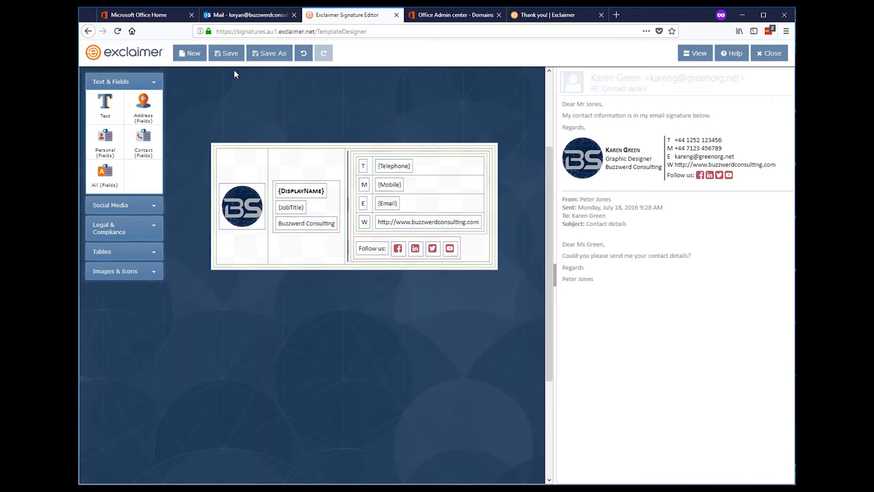
Step: Save the signature template as 'Default' and close the editor
left_click(228, 54)
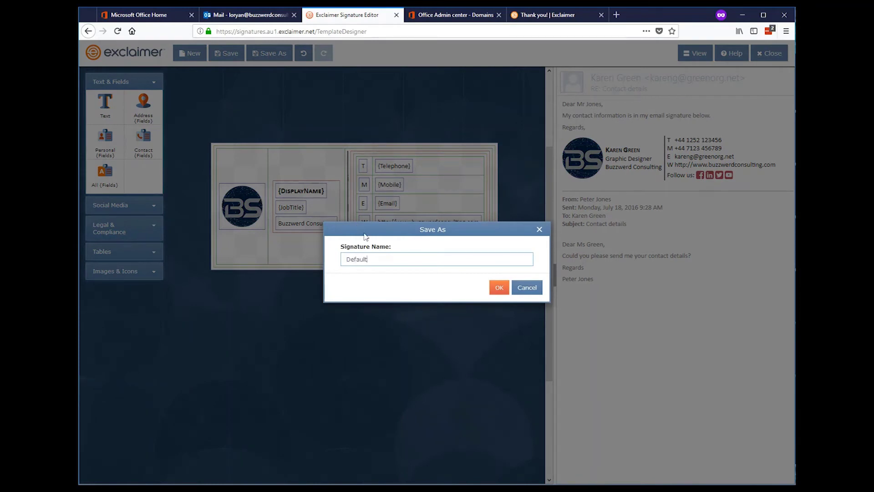
left_click(499, 287)
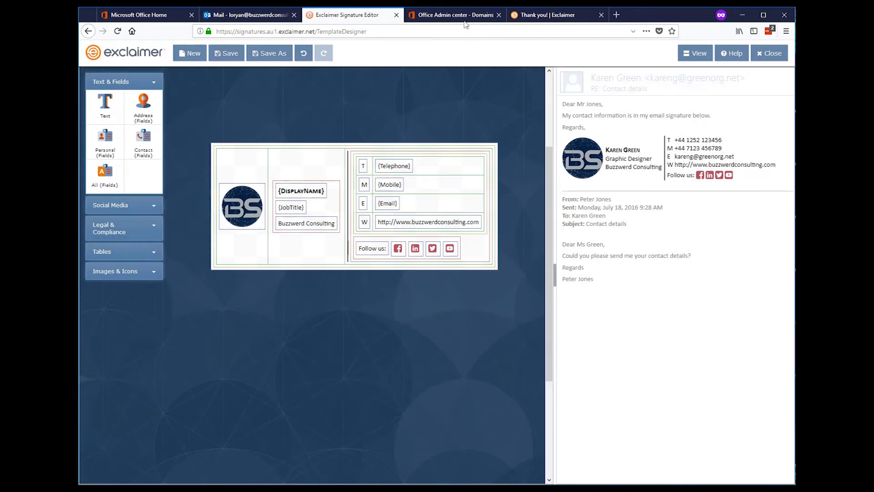
left_click(770, 53)
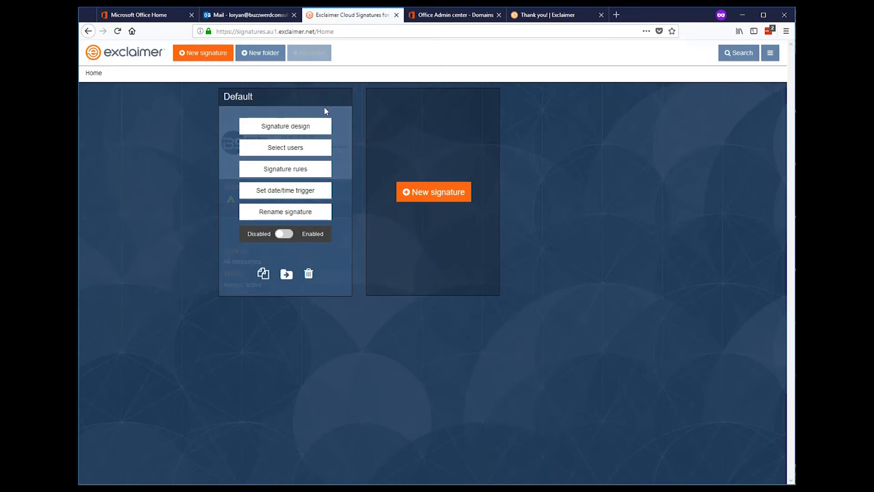
Step: Switch the Default signature's toggle to Enabled
left_click(318, 135)
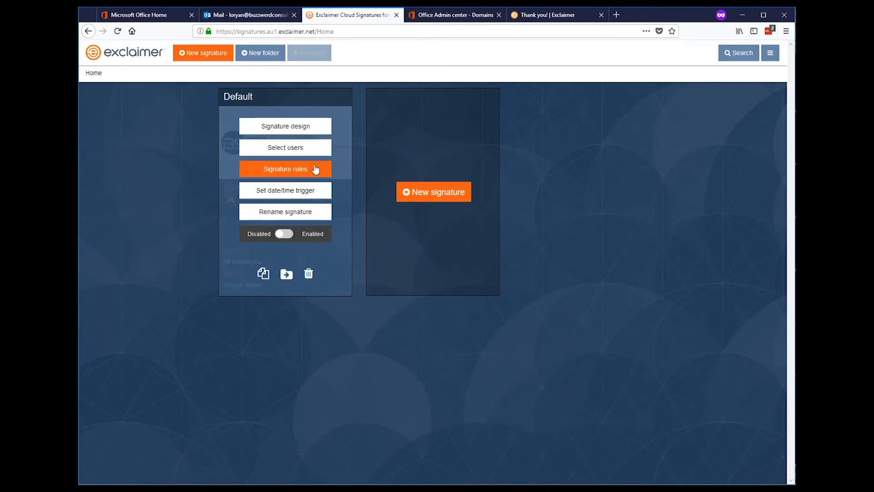
left_click(286, 234)
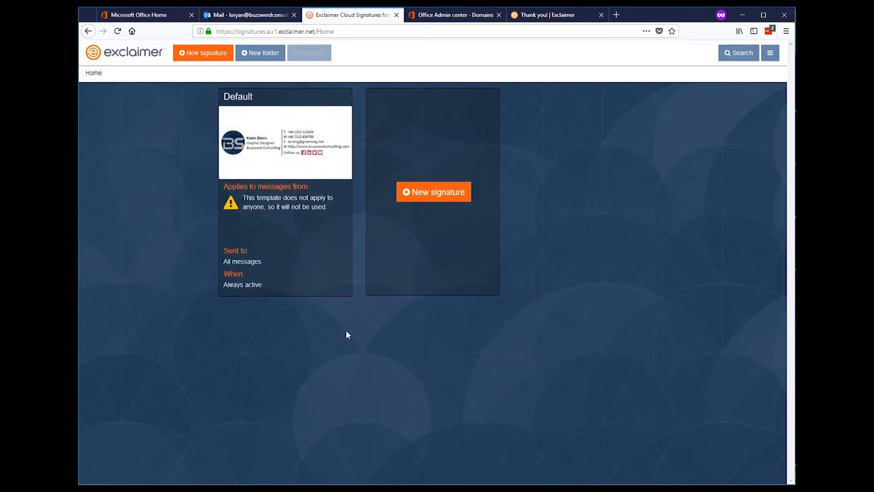
mouse_move(326, 246)
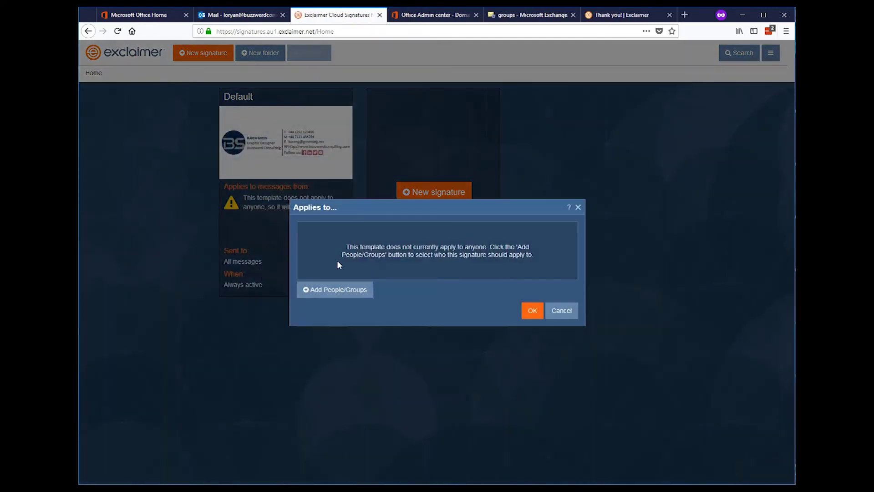
Step: Assign the Default signature to Members of the Exclaimer Users group and confirm
left_click(341, 291)
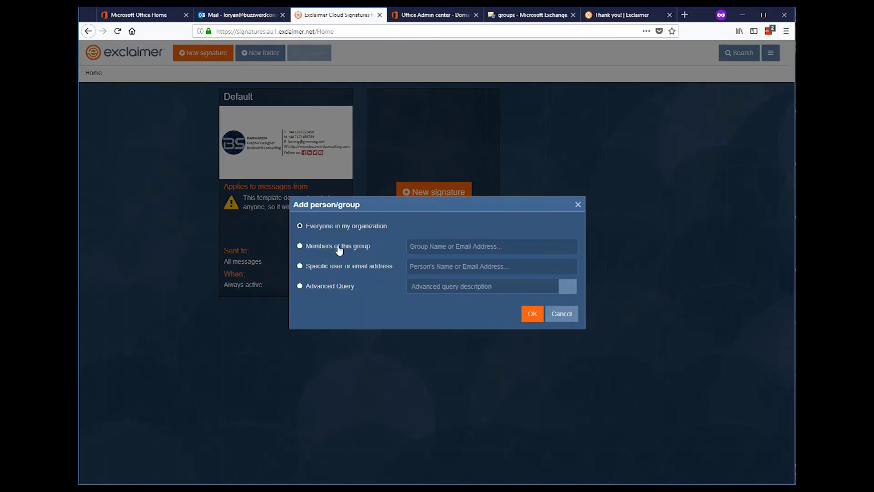
left_click(339, 247)
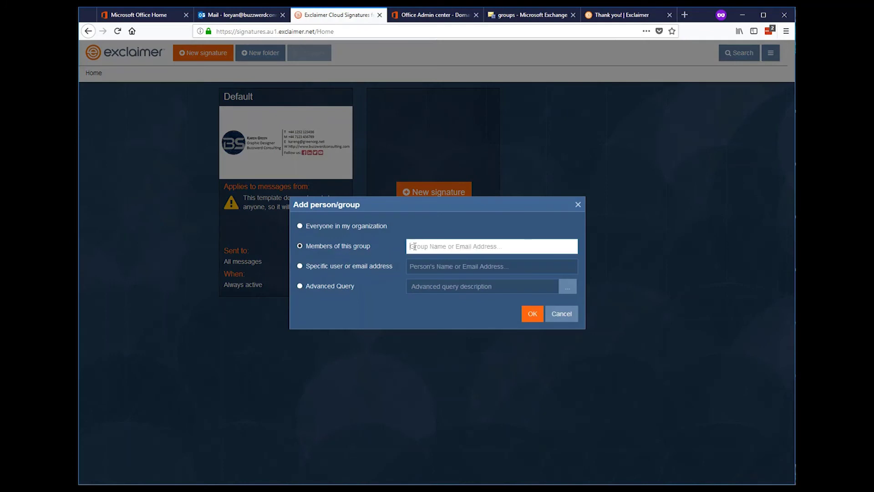
type("ex")
left_click(430, 258)
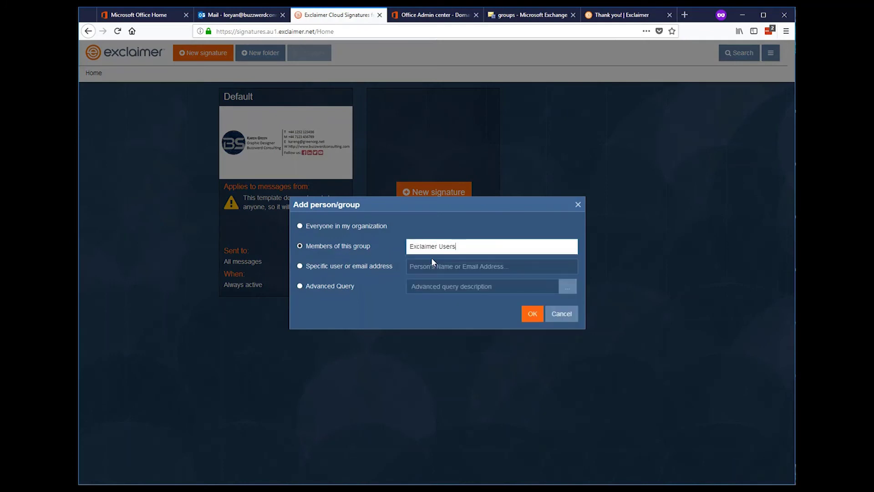
left_click(532, 314)
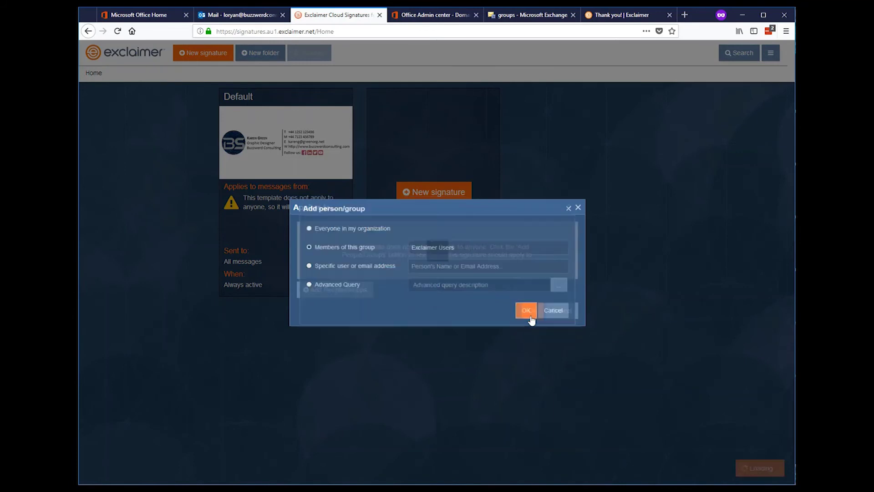
left_click(533, 312)
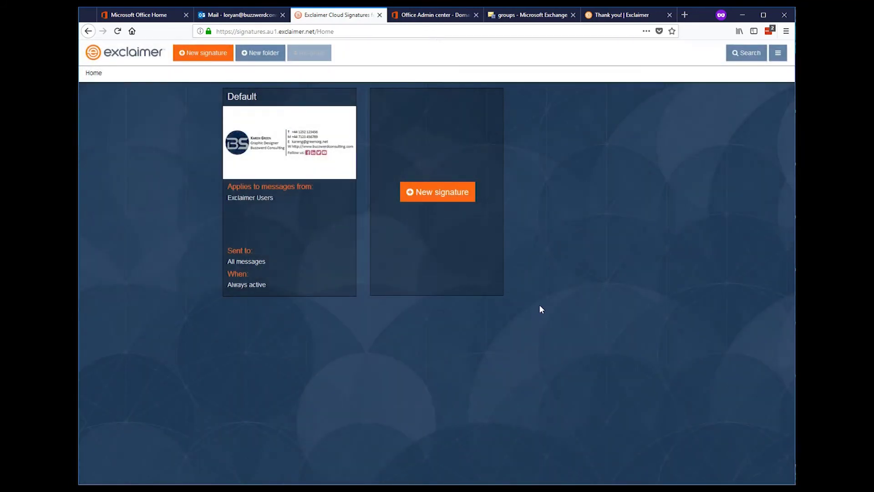
Step: Add the administrator as a member of the Exclaimer Users group in Exchange and save
left_click(528, 18)
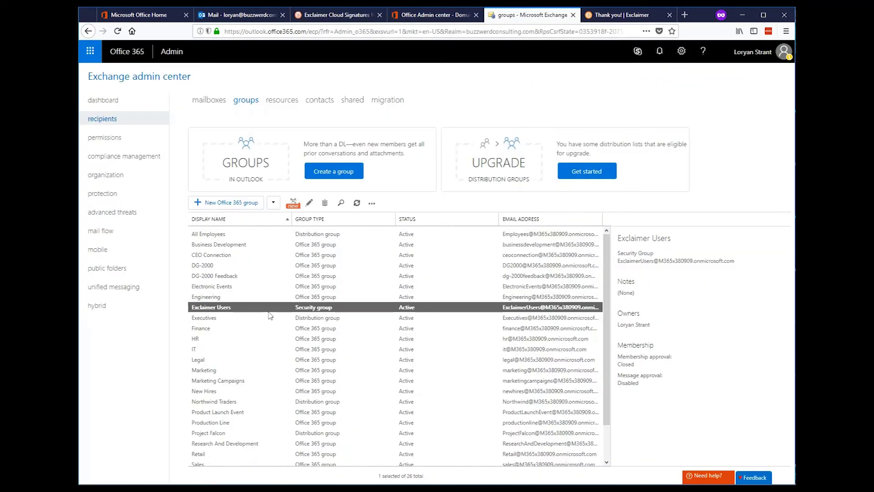
double_click(239, 312)
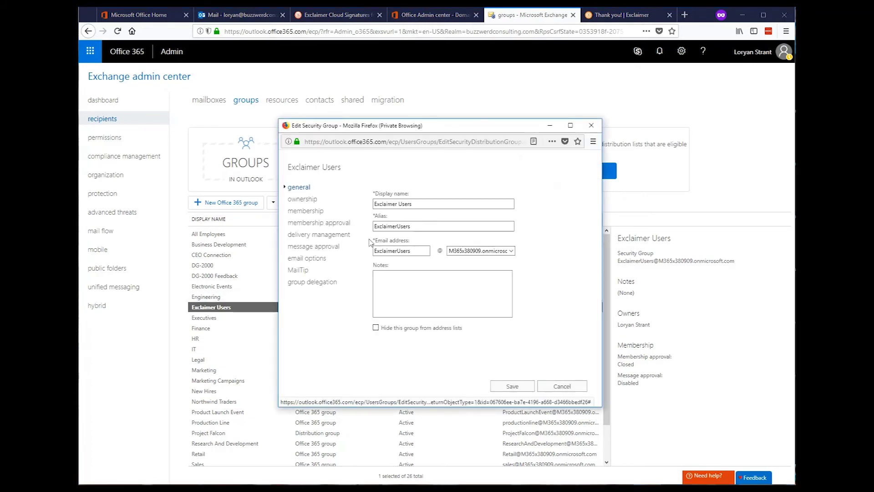
left_click(313, 212)
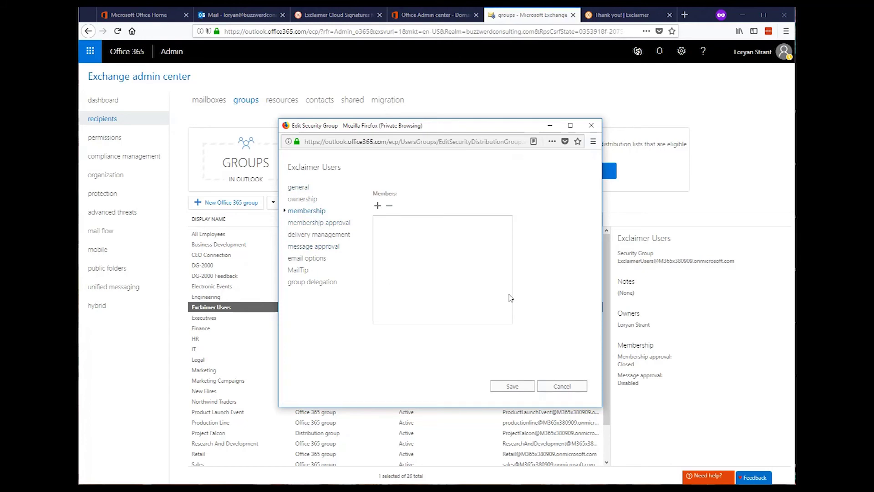
left_click(378, 205)
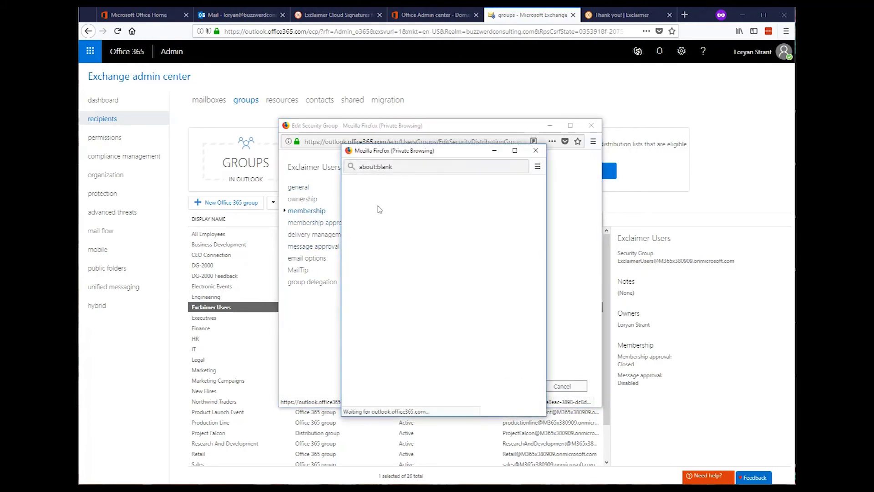
scroll(425, 288, "down", 3)
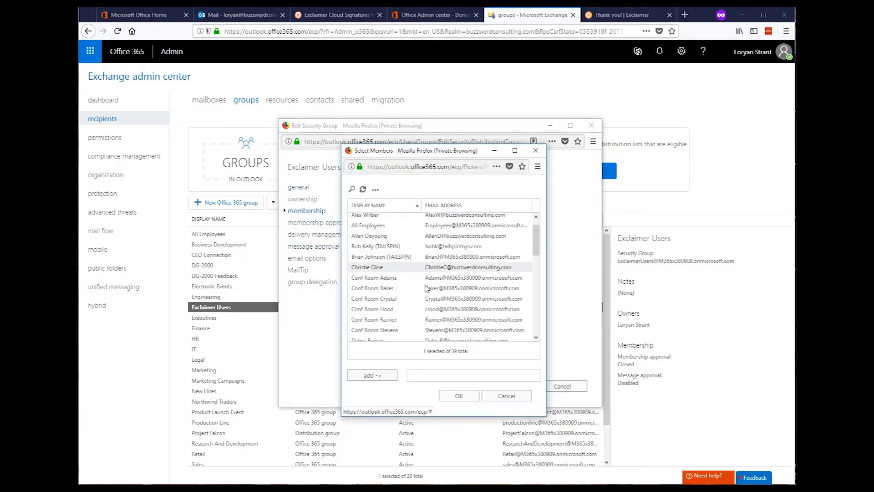
scroll(426, 288, "down", 5)
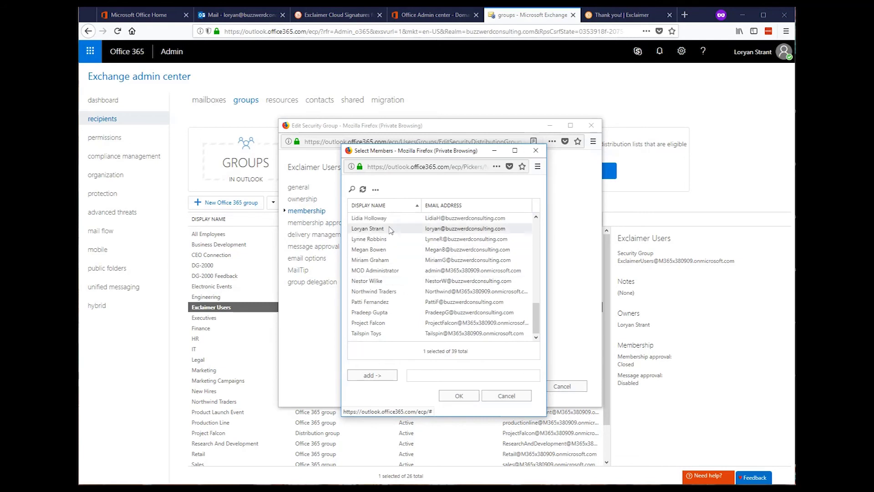
double_click(388, 229)
left_click(459, 397)
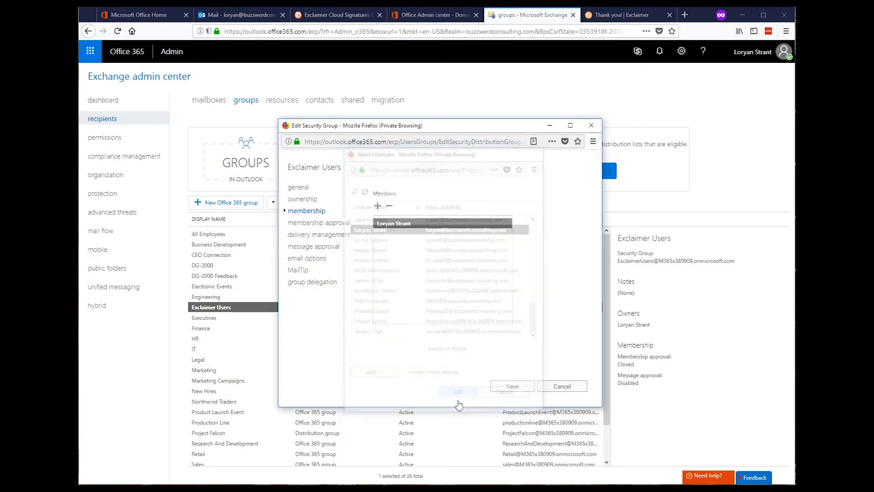
left_click(514, 386)
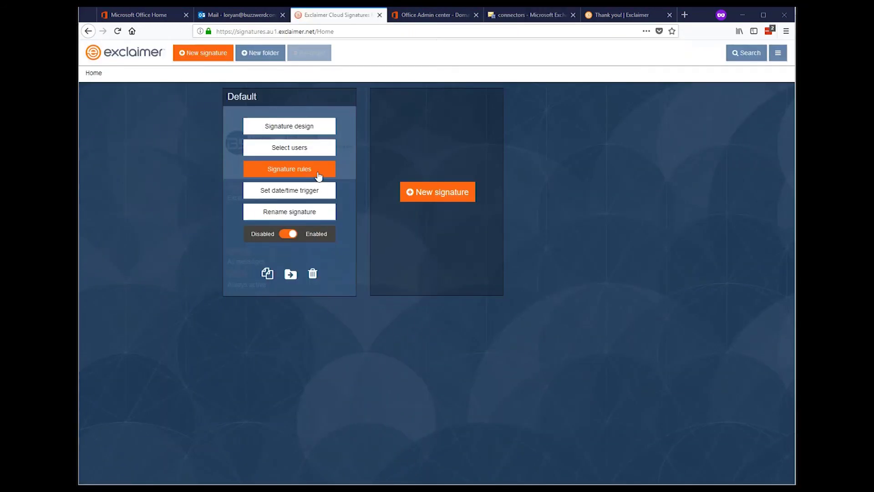
Step: Turn on the Default signature's rule and limit it to external recipients only
left_click(318, 173)
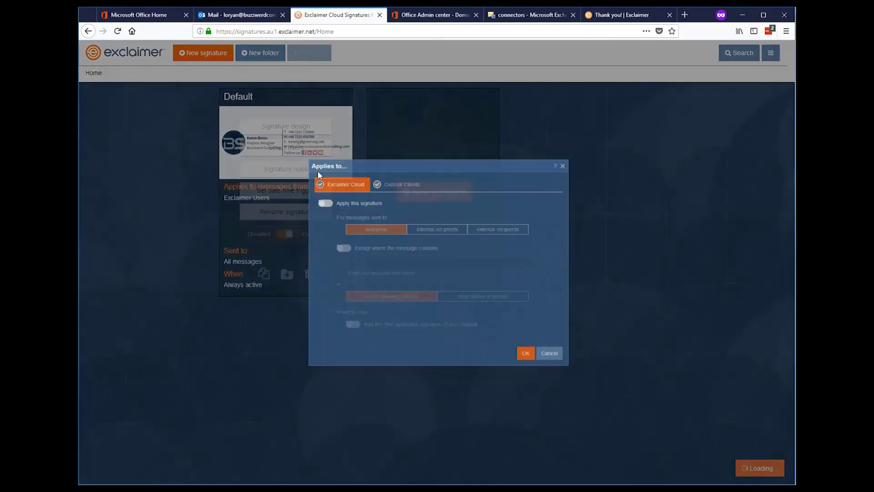
left_click(302, 194)
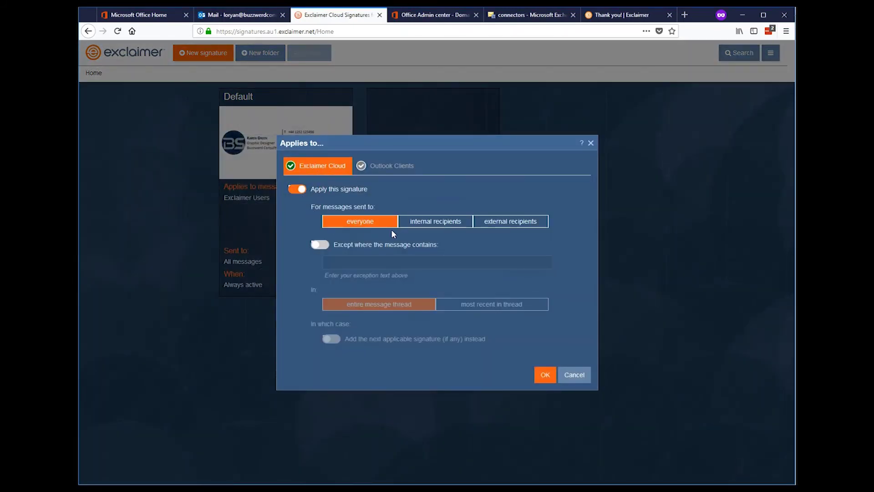
left_click(532, 226)
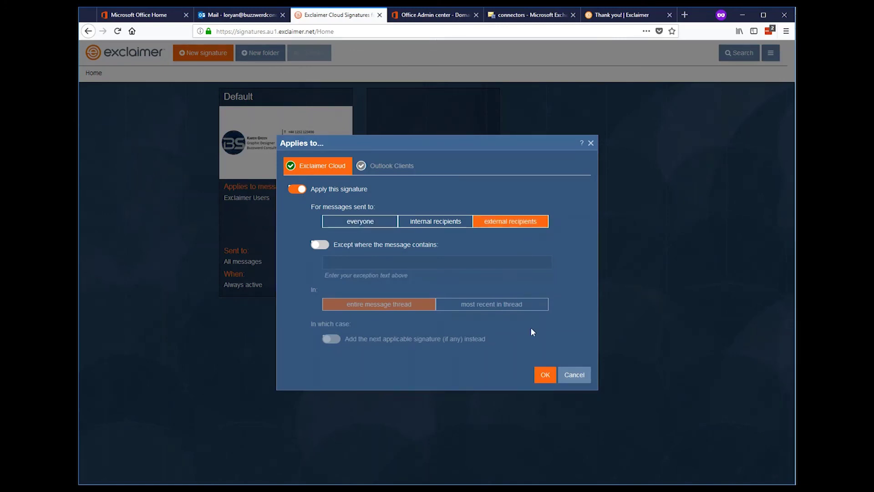
left_click(546, 376)
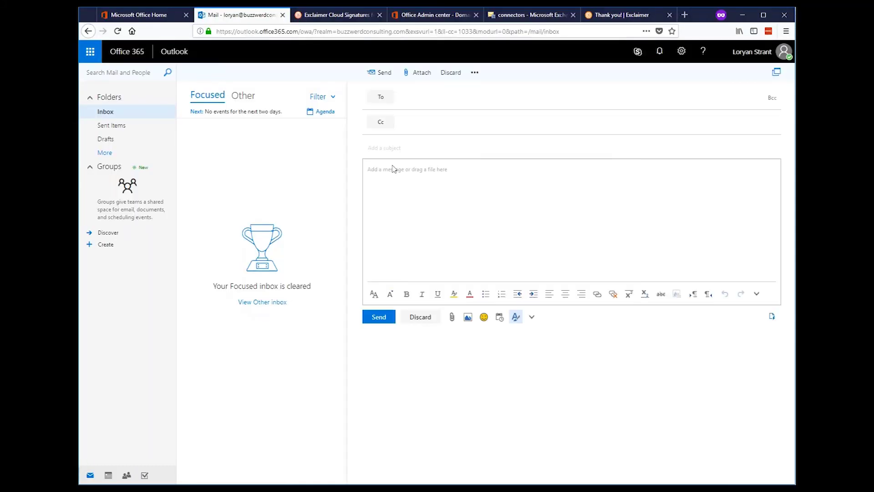
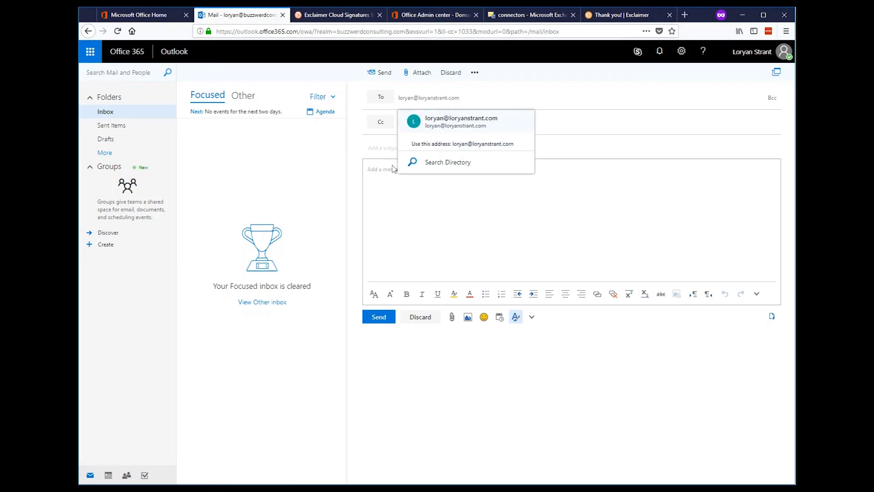
Step: Send a test email to the external address with subject 'this is a test email with my fancy new signature'
key("Return")
left_click(421, 176)
type("this is a t")
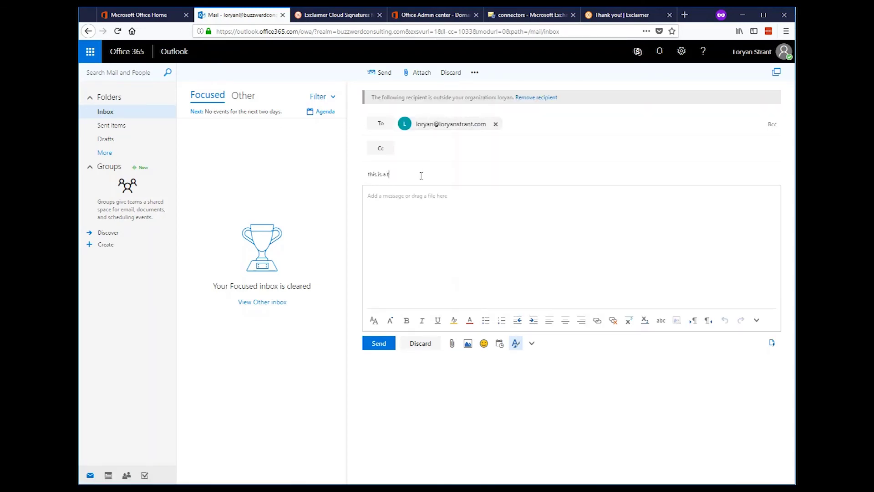
type("est email with my fancy new signature")
key("Tab")
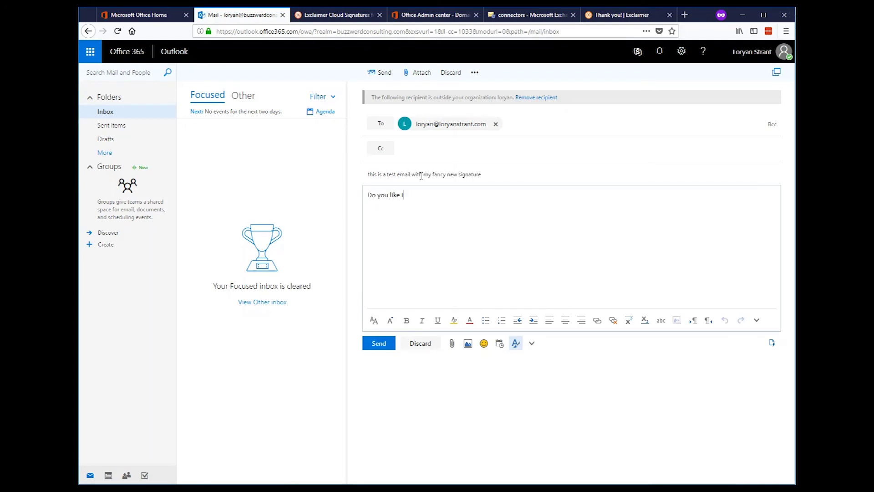
left_click(390, 347)
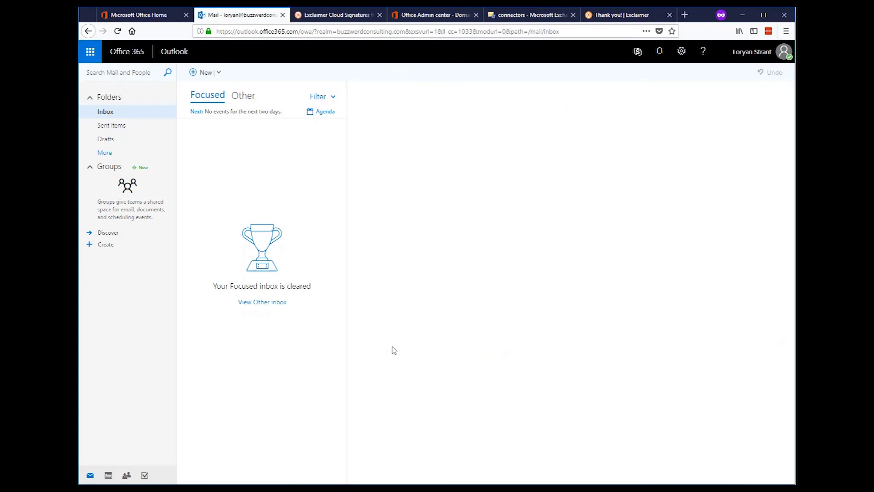